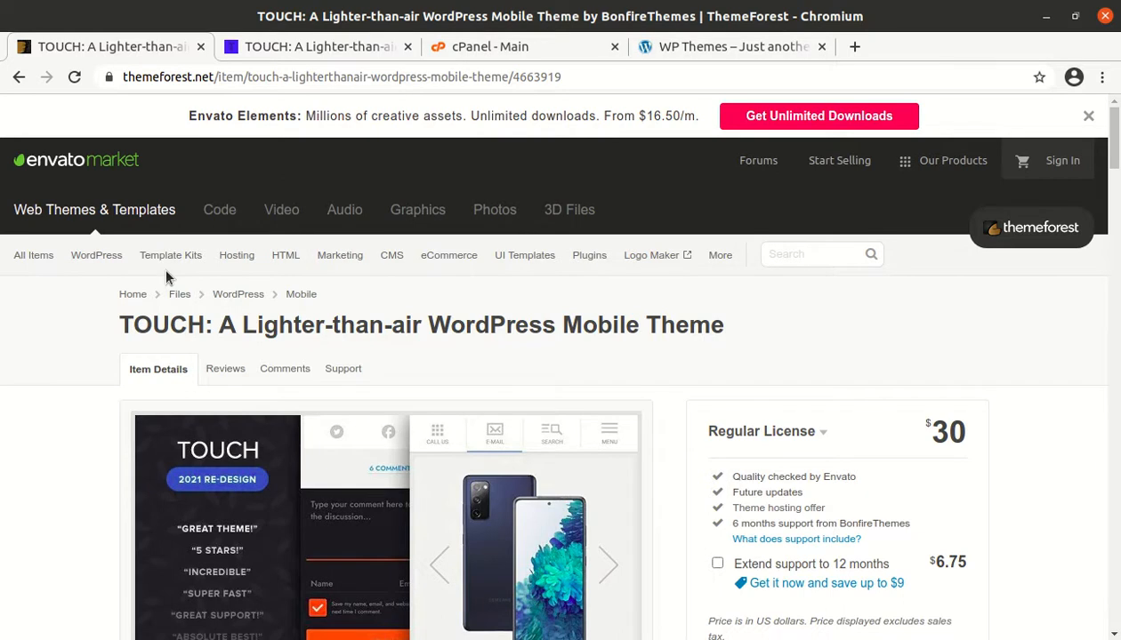
{"action": "scroll", "coordinate": [133, 411], "scroll_direction": "down", "scroll_amount": 1}
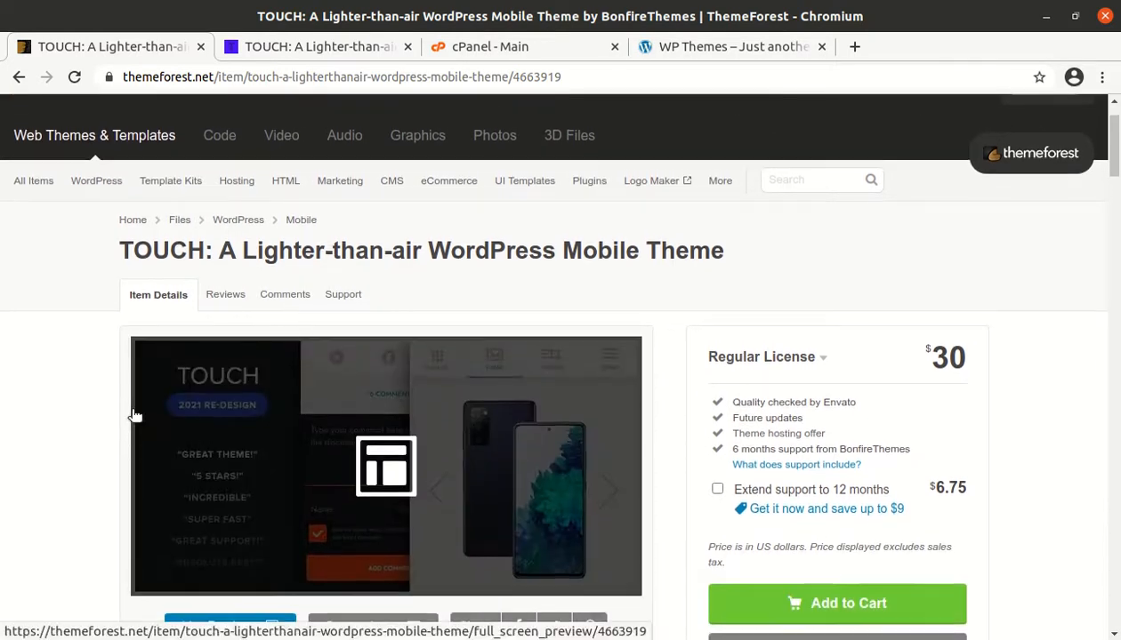
{"action": "scroll", "coordinate": [134, 414], "scroll_direction": "up", "scroll_amount": 1}
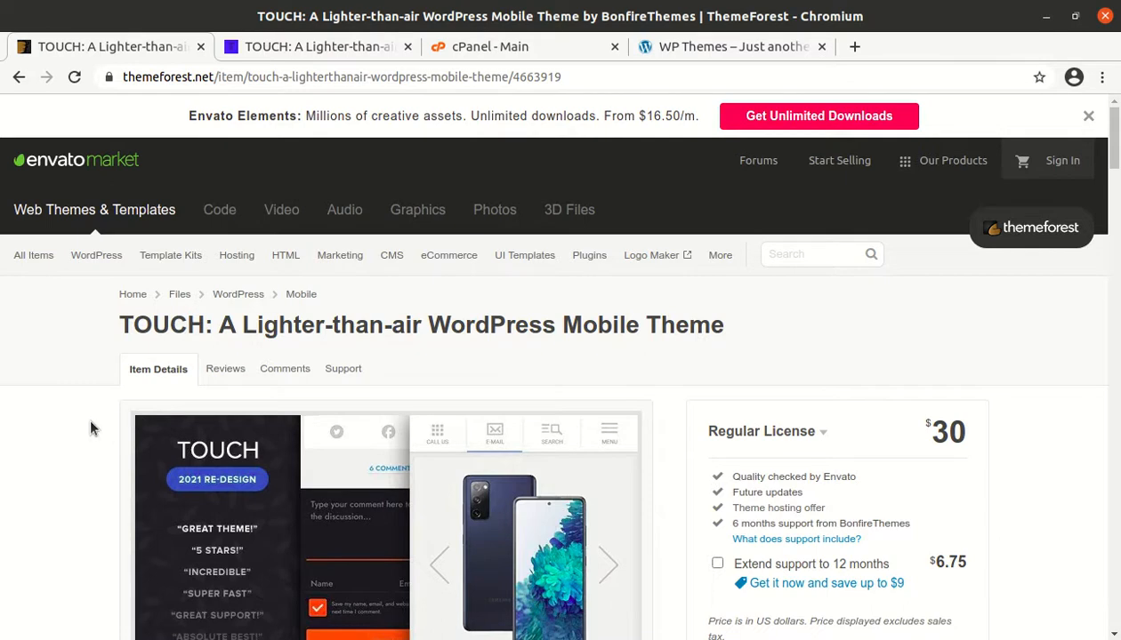
{"action": "scroll", "coordinate": [90, 428], "scroll_direction": "down", "scroll_amount": 2}
{"action": "scroll", "coordinate": [89, 427], "scroll_direction": "up", "scroll_amount": 2}
{"action": "scroll", "coordinate": [90, 428], "scroll_direction": "down", "scroll_amount": 2}
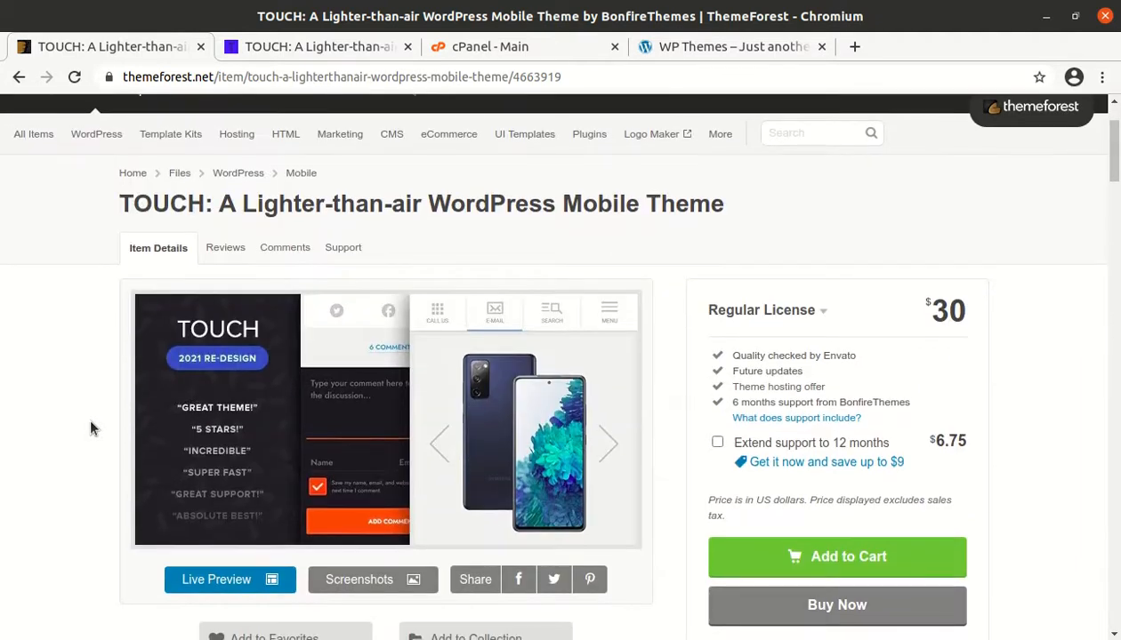
{"action": "scroll", "coordinate": [90, 428], "scroll_direction": "up", "scroll_amount": 2}
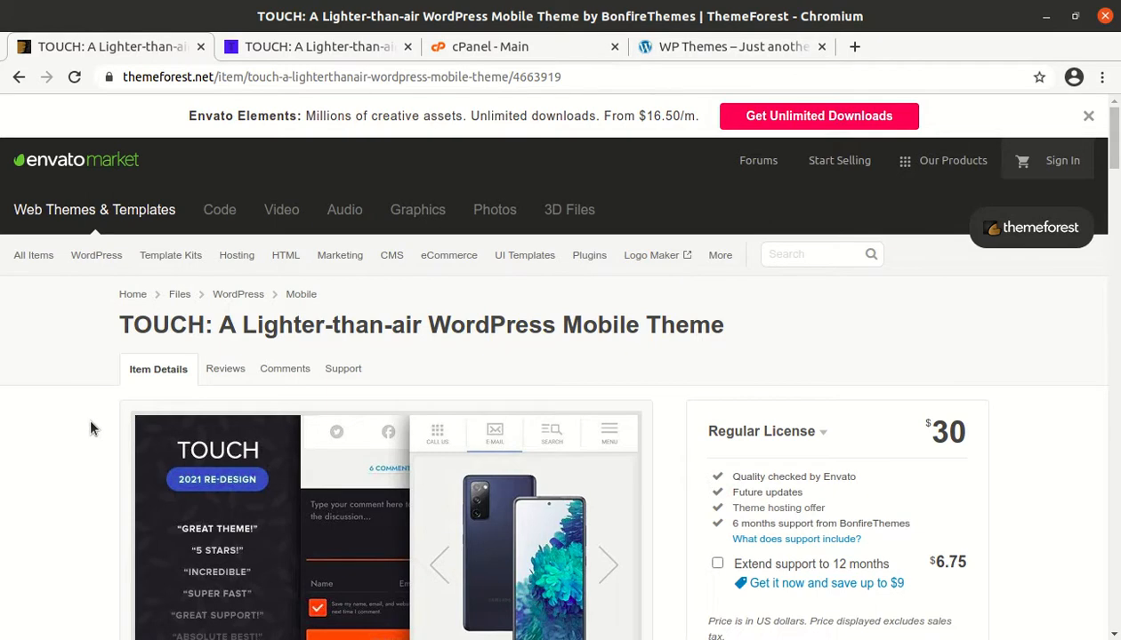
{"action": "scroll", "coordinate": [90, 428], "scroll_direction": "down", "scroll_amount": 1}
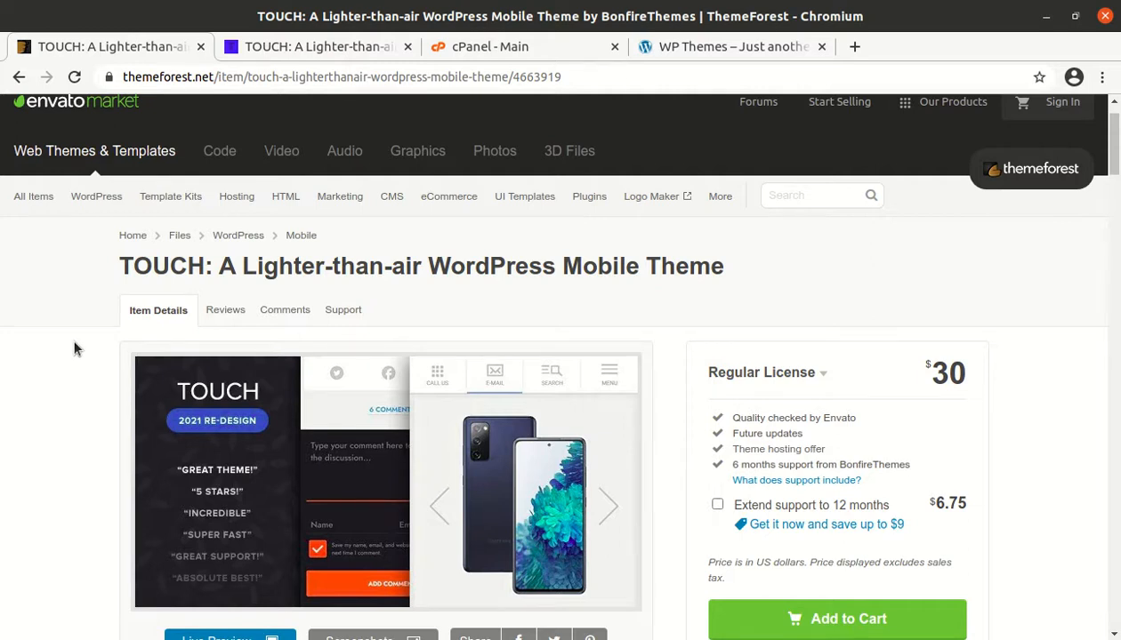
{"action": "scroll", "coordinate": [75, 348], "scroll_direction": "up", "scroll_amount": 1}
Examine the TOUCH theme's ThemeForest listing, including its sales, rating, creation date and last update date.
{"action": "scroll", "coordinate": [75, 349], "scroll_direction": "down", "scroll_amount": 2}
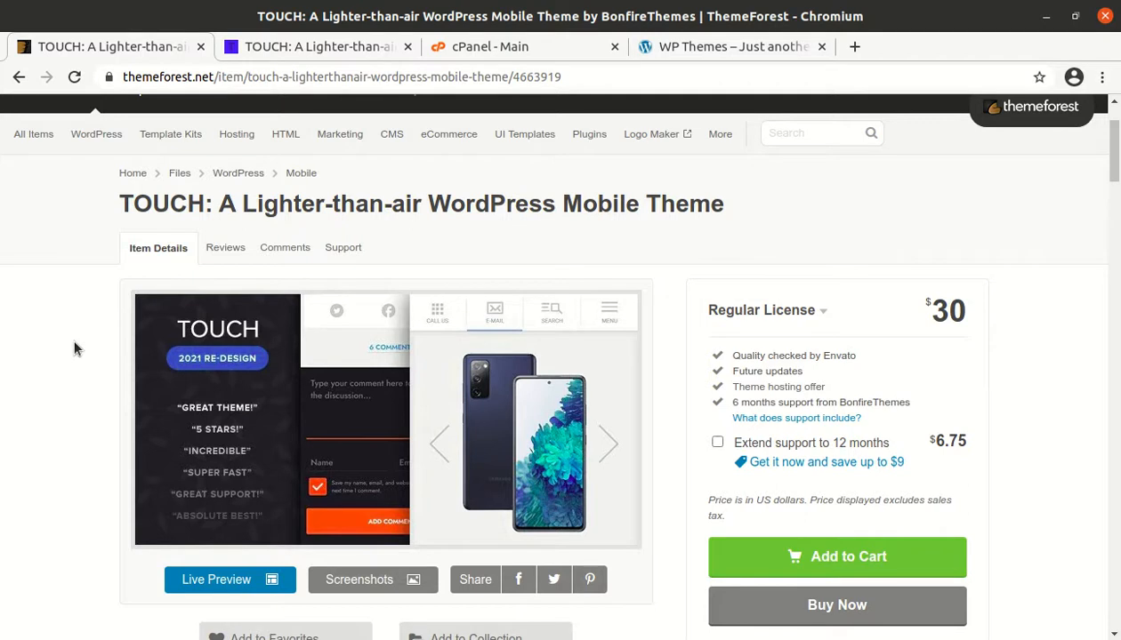
{"action": "scroll", "coordinate": [75, 348], "scroll_direction": "down", "scroll_amount": 4}
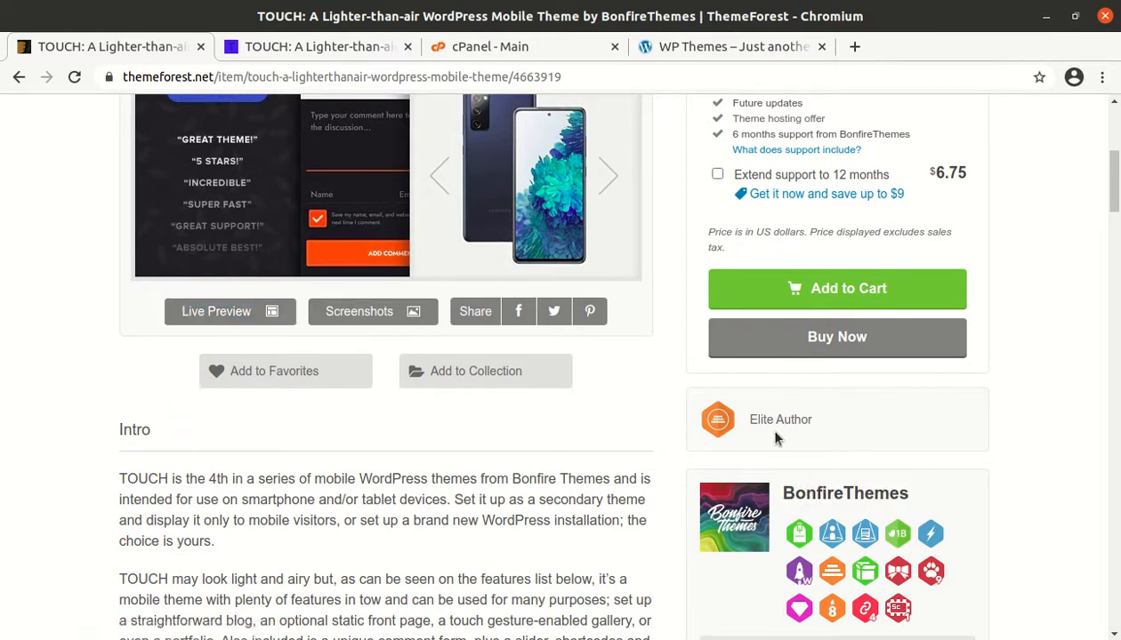
{"action": "scroll", "coordinate": [783, 436], "scroll_direction": "down", "scroll_amount": 2}
{"action": "scroll", "coordinate": [783, 512], "scroll_direction": "down", "scroll_amount": 2}
{"action": "scroll", "coordinate": [782, 511], "scroll_direction": "down", "scroll_amount": 1}
{"action": "left_click_drag", "start_coordinate": [900, 537], "coordinate": [825, 536]}
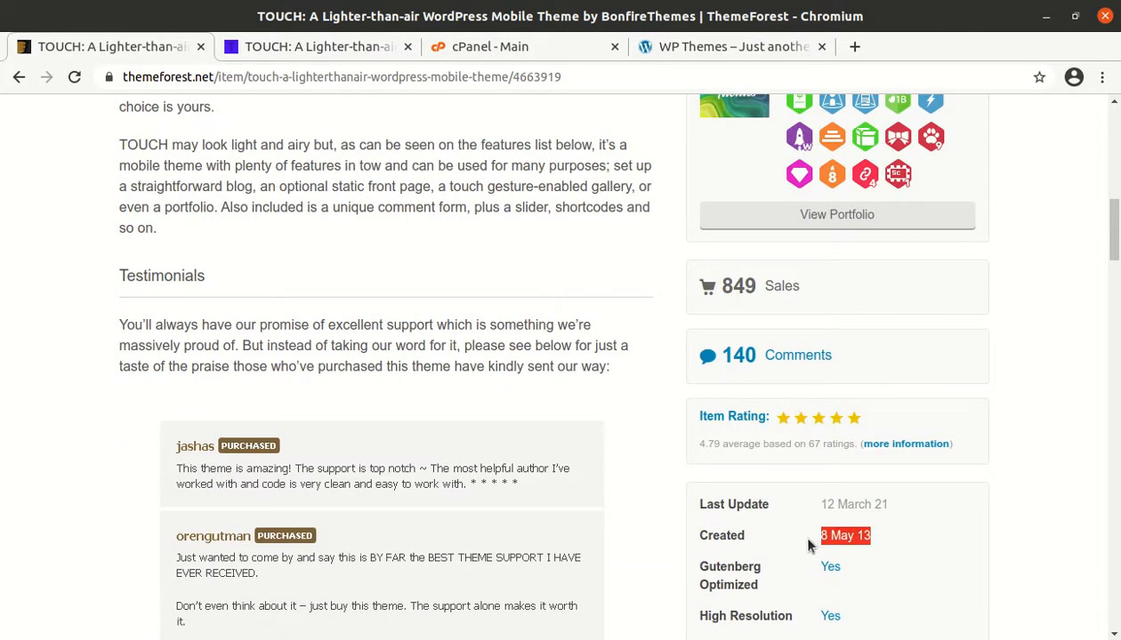
{"action": "left_click_drag", "start_coordinate": [925, 510], "coordinate": [815, 516]}
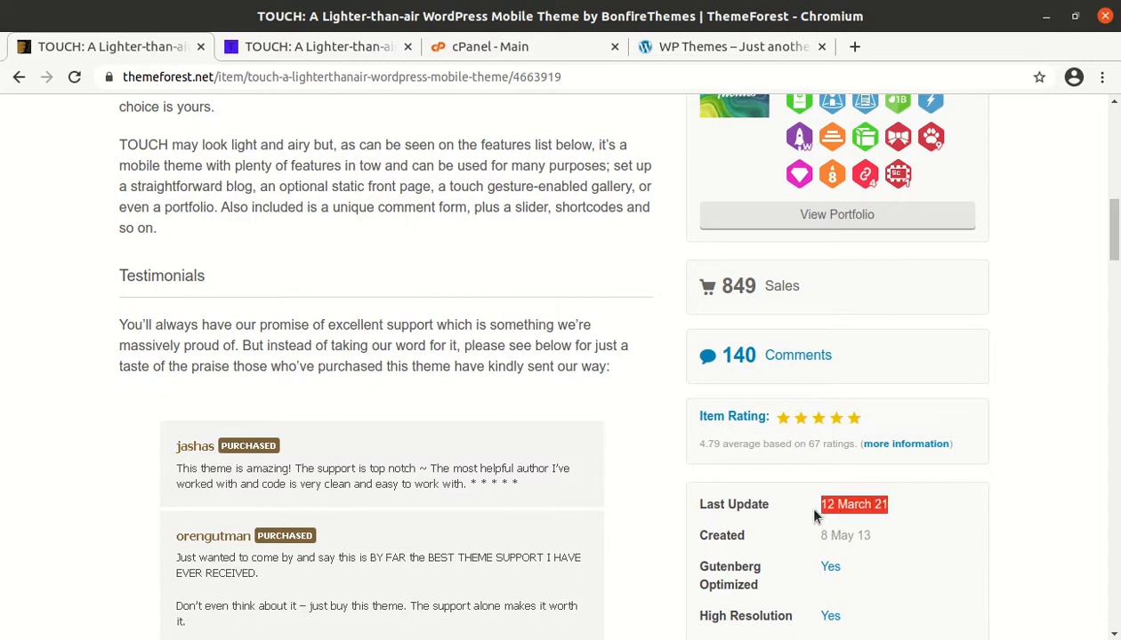
{"action": "scroll", "coordinate": [813, 515], "scroll_direction": "up", "scroll_amount": 5}
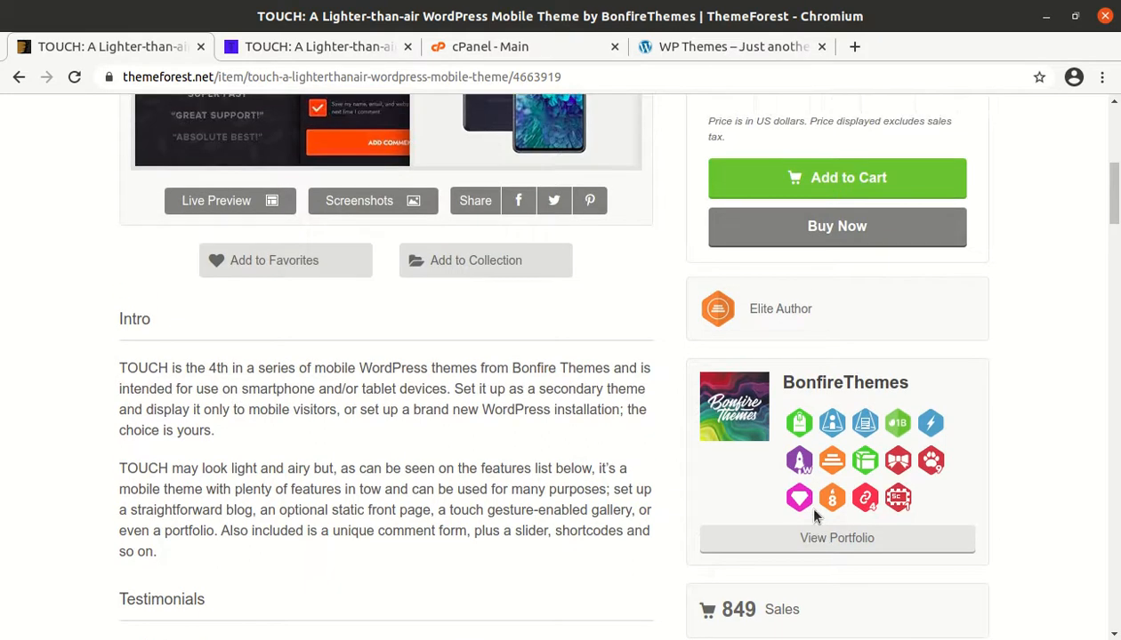
{"action": "scroll", "coordinate": [814, 516], "scroll_direction": "up", "scroll_amount": 4}
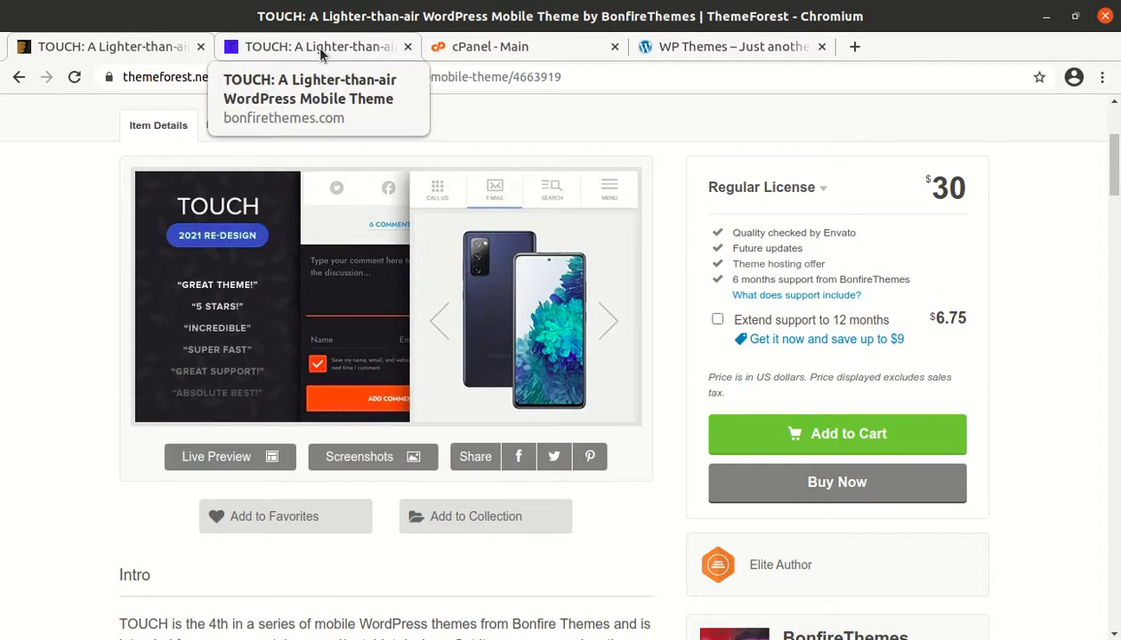
Switch to the Touch demo showcase on bonfirethemes.com and advance the product slider in the embedded device preview.
{"action": "left_click", "coordinate": [320, 51]}
{"action": "scroll", "coordinate": [368, 268], "scroll_direction": "down", "scroll_amount": 2}
{"action": "scroll", "coordinate": [371, 269], "scroll_direction": "up", "scroll_amount": 2}
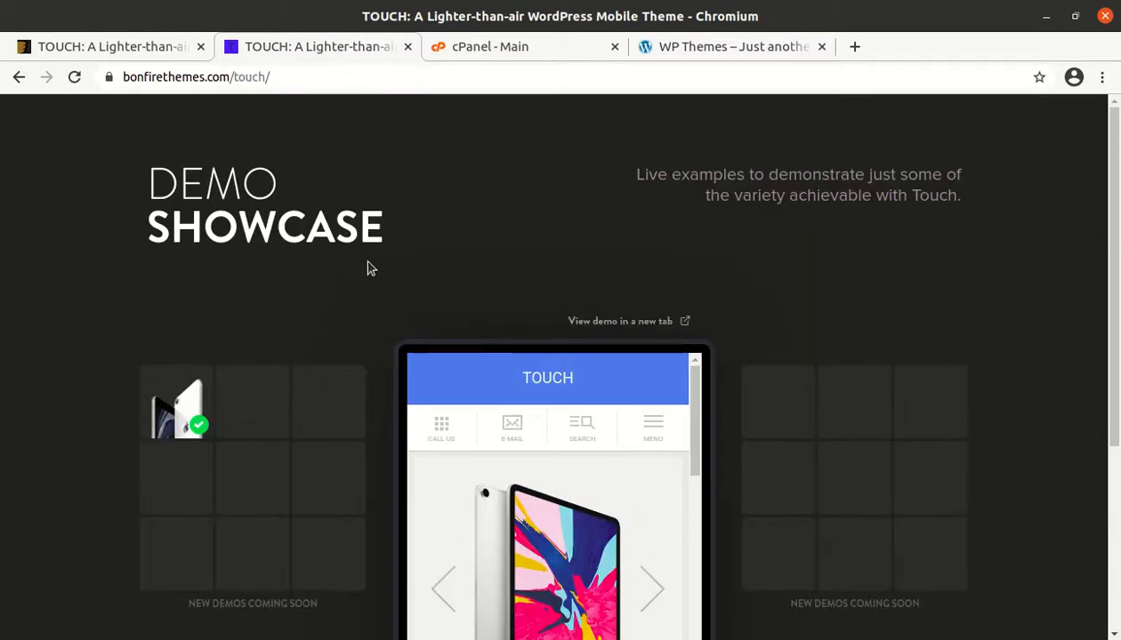
{"action": "scroll", "coordinate": [371, 269], "scroll_direction": "down", "scroll_amount": 2}
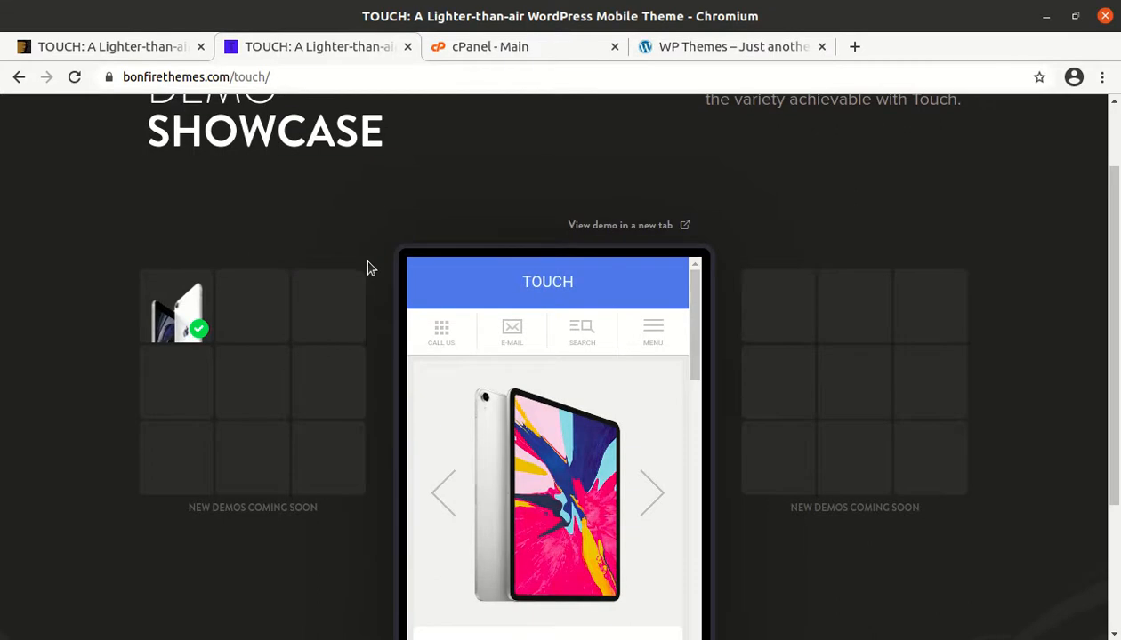
{"action": "scroll", "coordinate": [371, 268], "scroll_direction": "down", "scroll_amount": 4}
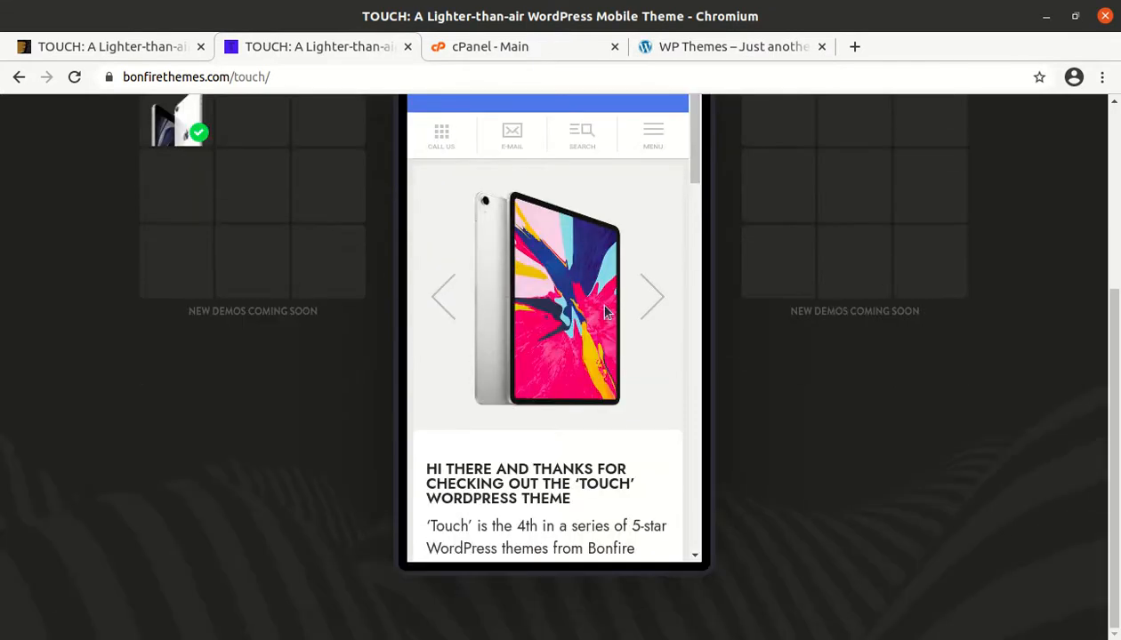
{"action": "left_click", "coordinate": [656, 321]}
Follow the welcome headline's link in the embedded preview and read through the demo's introduction and client testimonials.
{"action": "right_click", "coordinate": [520, 485]}
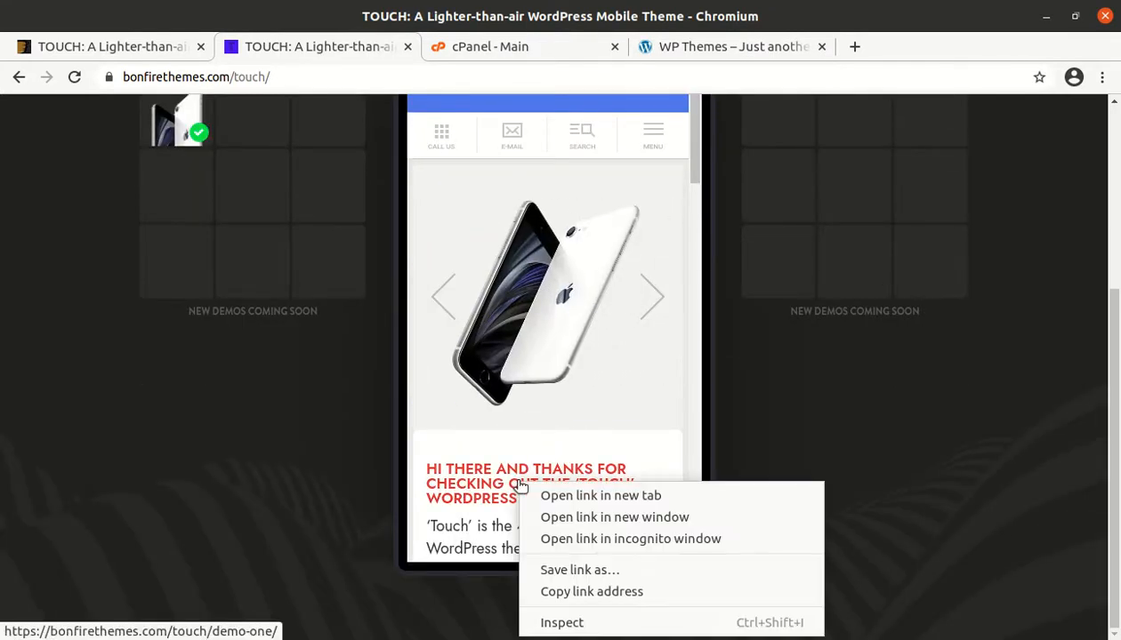
{"action": "left_click", "coordinate": [474, 474]}
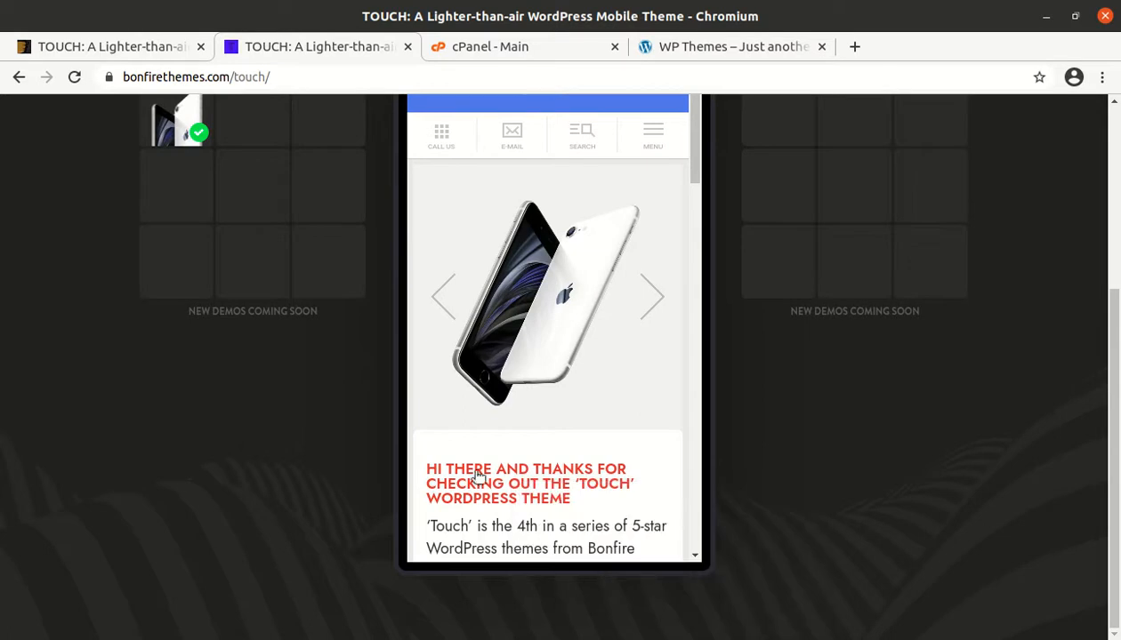
{"action": "left_click", "coordinate": [476, 474]}
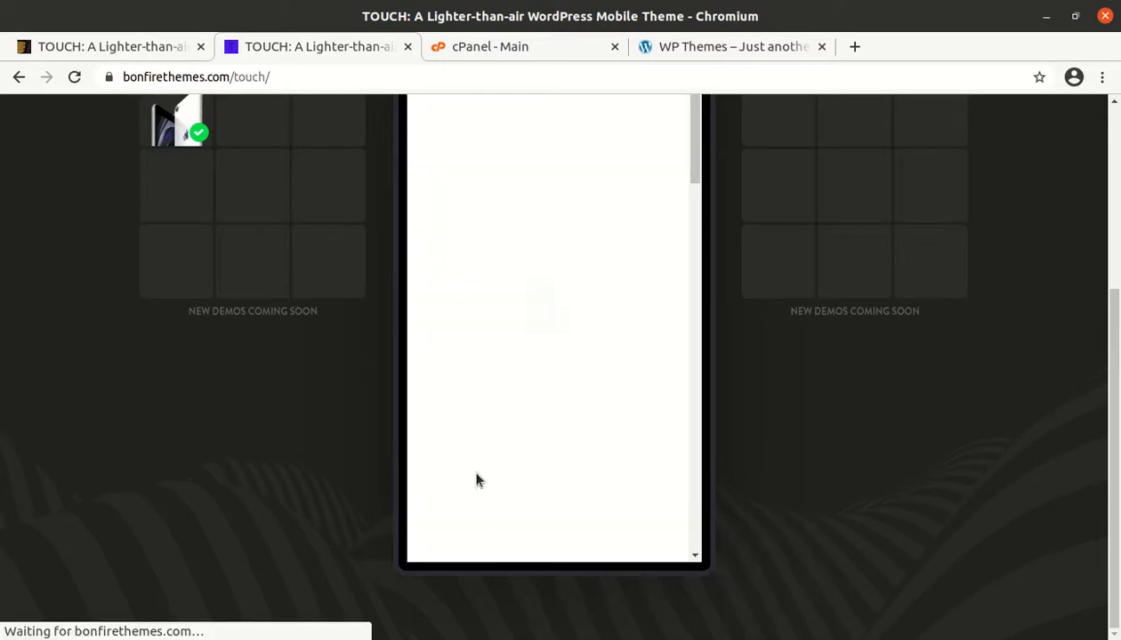
{"action": "scroll", "coordinate": [476, 477], "scroll_direction": "up", "scroll_amount": 3}
{"action": "scroll", "coordinate": [480, 462], "scroll_direction": "down", "scroll_amount": 5}
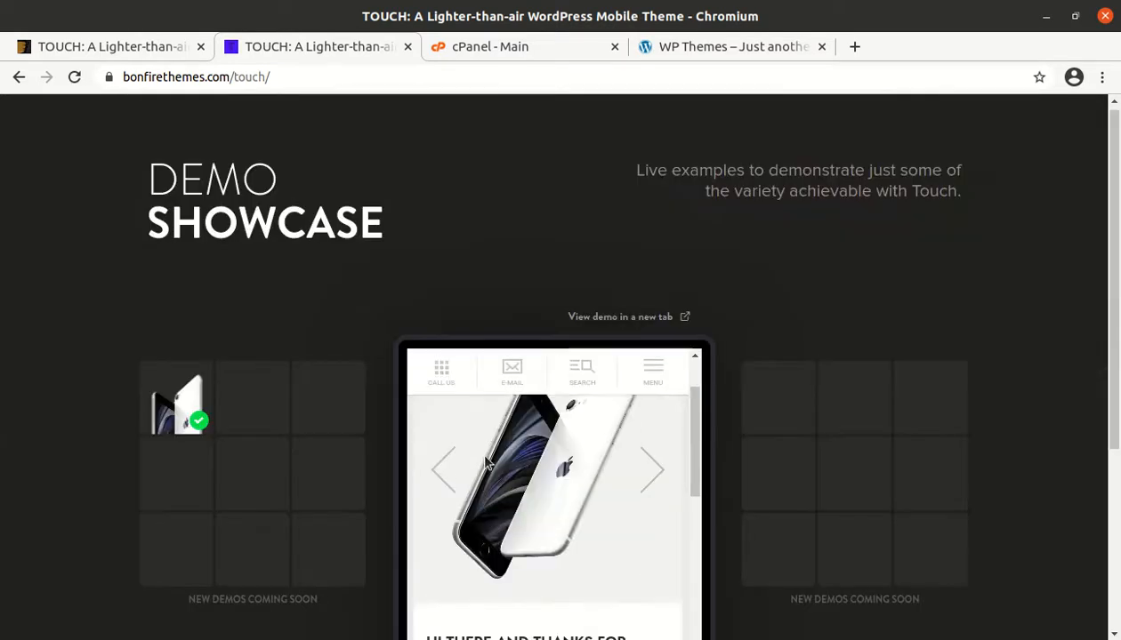
{"action": "scroll", "coordinate": [485, 458], "scroll_direction": "down", "scroll_amount": 3}
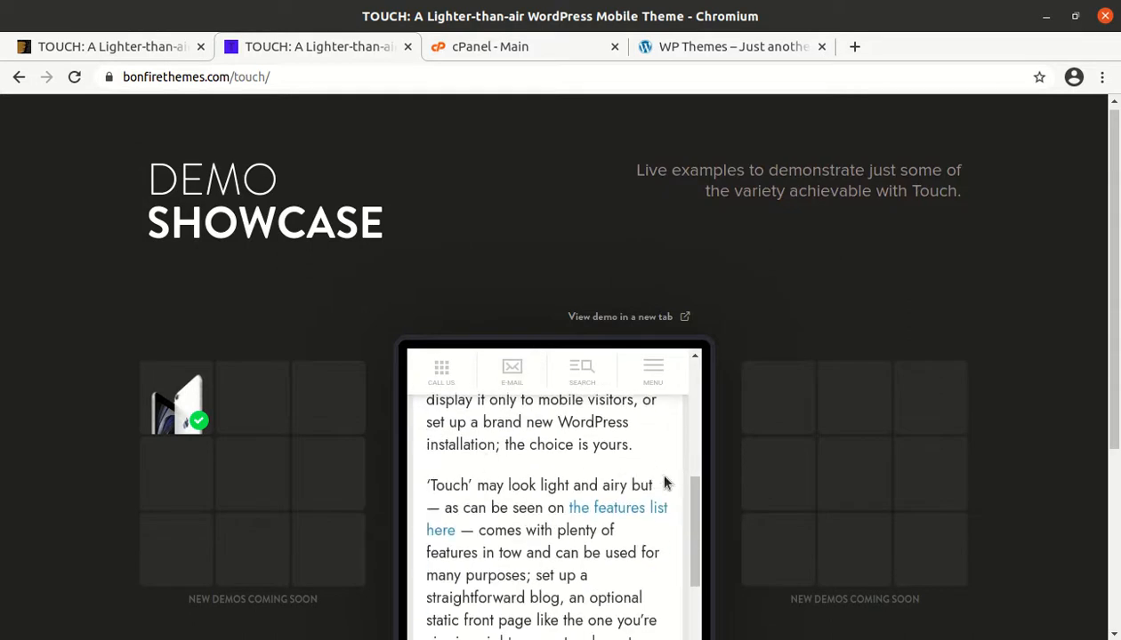
{"action": "scroll", "coordinate": [665, 483], "scroll_direction": "down", "scroll_amount": 5}
{"action": "scroll", "coordinate": [887, 498], "scroll_direction": "down", "scroll_amount": 5}
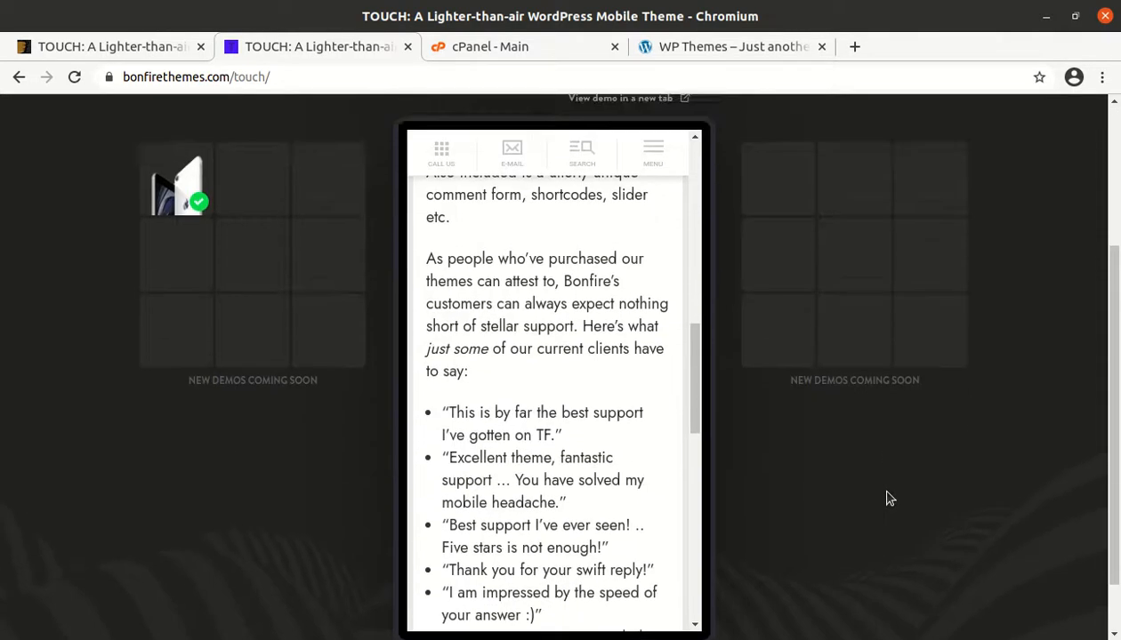
{"action": "scroll", "coordinate": [888, 498], "scroll_direction": "down", "scroll_amount": 1}
{"action": "scroll", "coordinate": [889, 499], "scroll_direction": "up", "scroll_amount": 5}
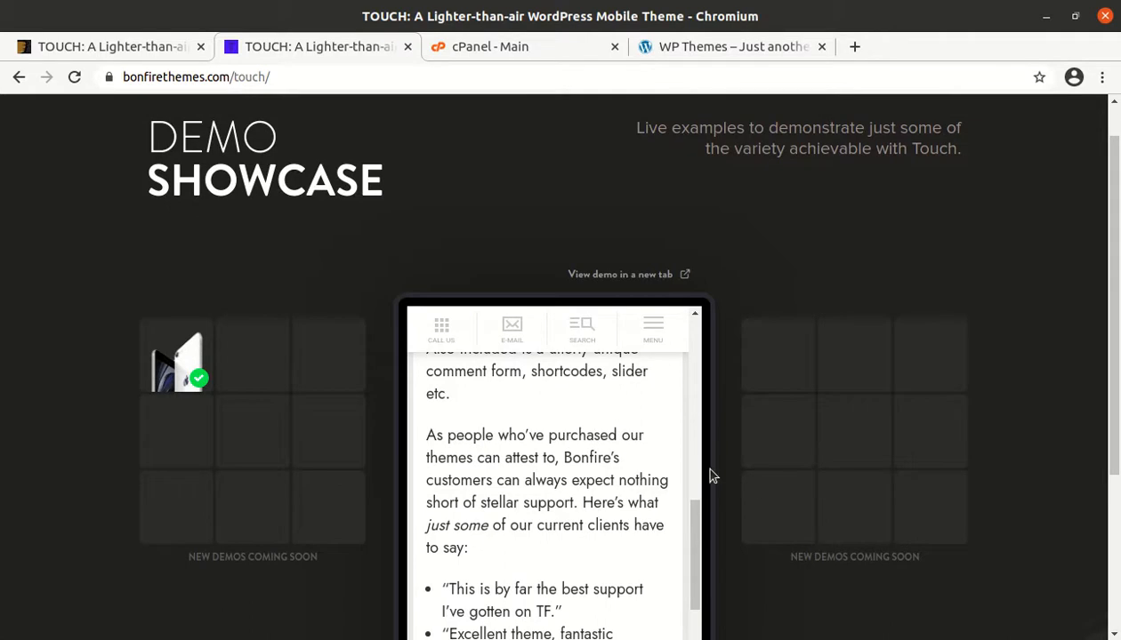
Open the Touch demo in a new tab and review its full-width home page and navigation menu.
{"action": "left_click", "coordinate": [625, 277]}
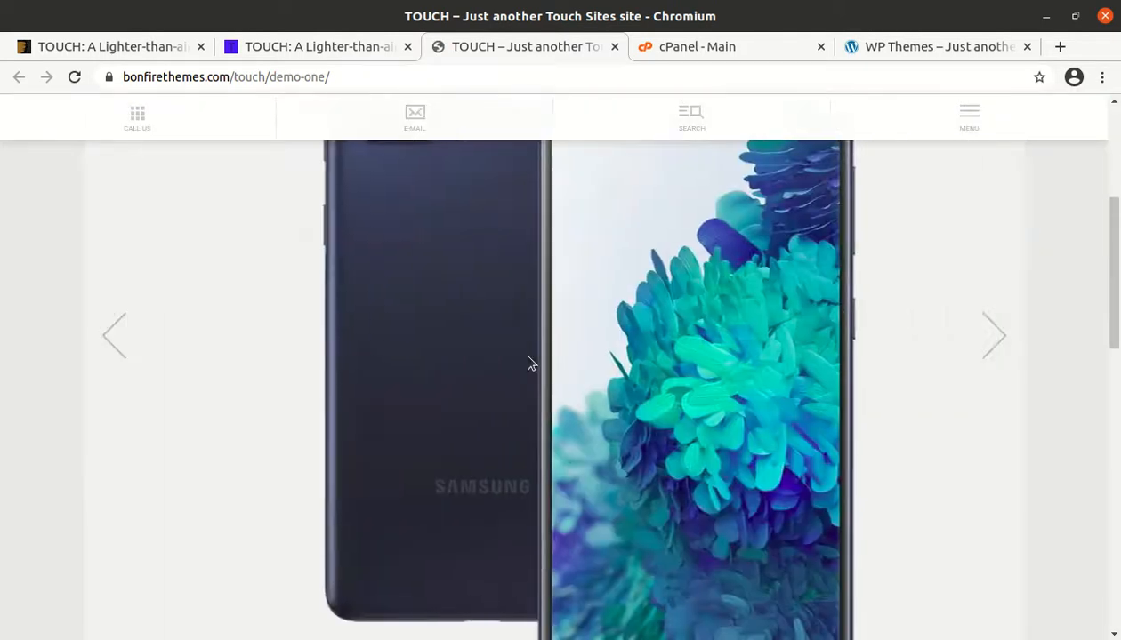
{"action": "scroll", "coordinate": [527, 363], "scroll_direction": "down", "scroll_amount": 3}
{"action": "scroll", "coordinate": [527, 363], "scroll_direction": "down", "scroll_amount": 6}
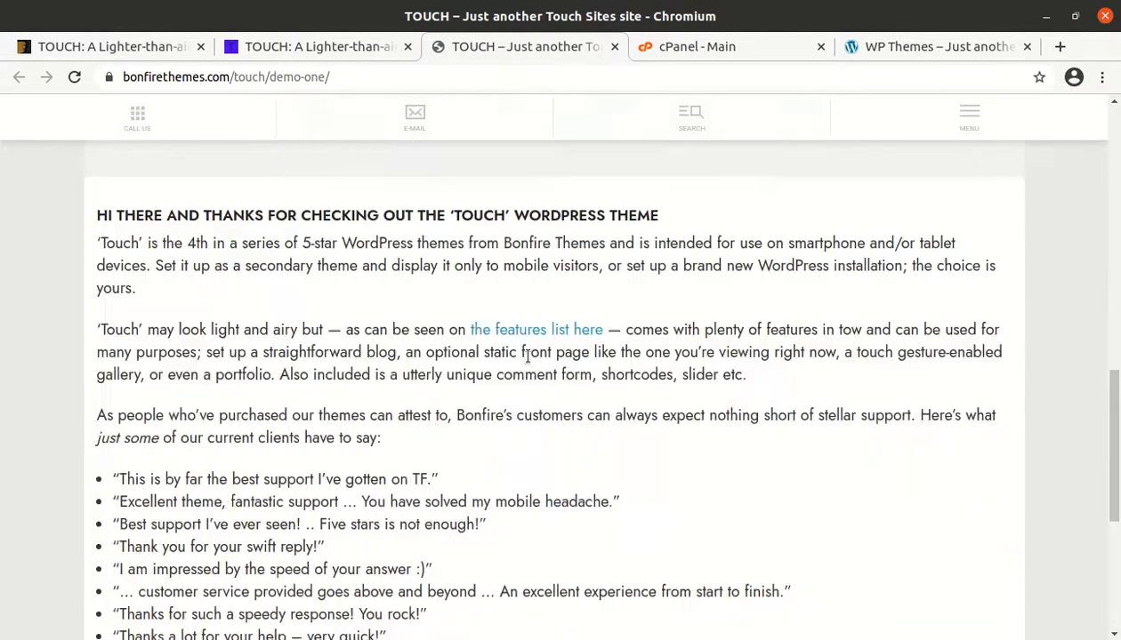
{"action": "scroll", "coordinate": [528, 363], "scroll_direction": "up", "scroll_amount": 5}
{"action": "scroll", "coordinate": [527, 360], "scroll_direction": "up", "scroll_amount": 5}
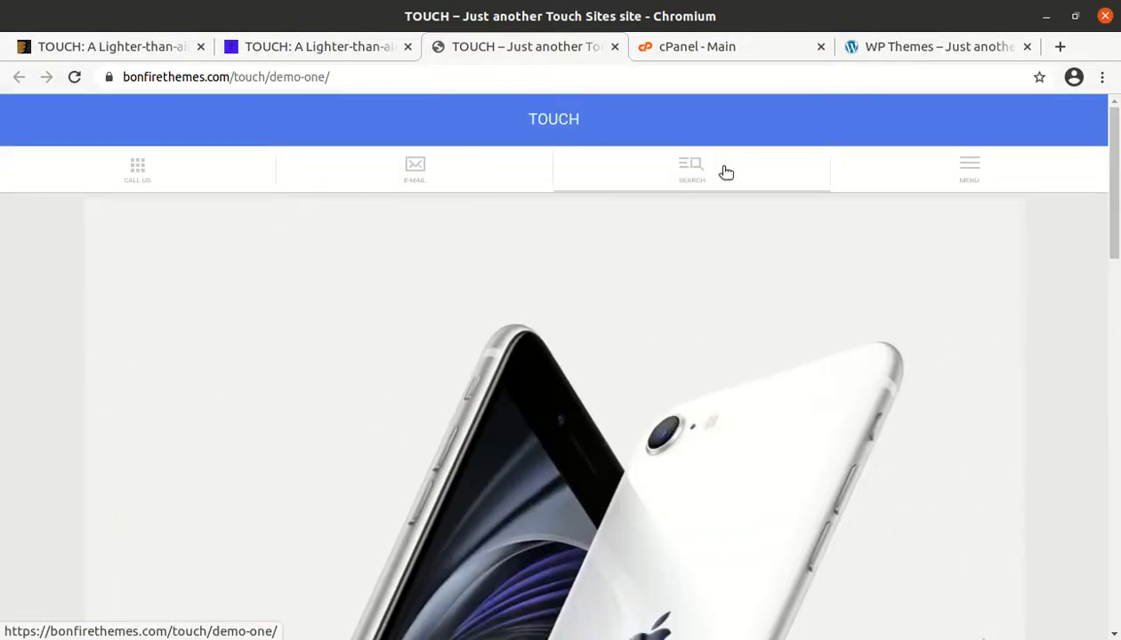
{"action": "left_click", "coordinate": [959, 179]}
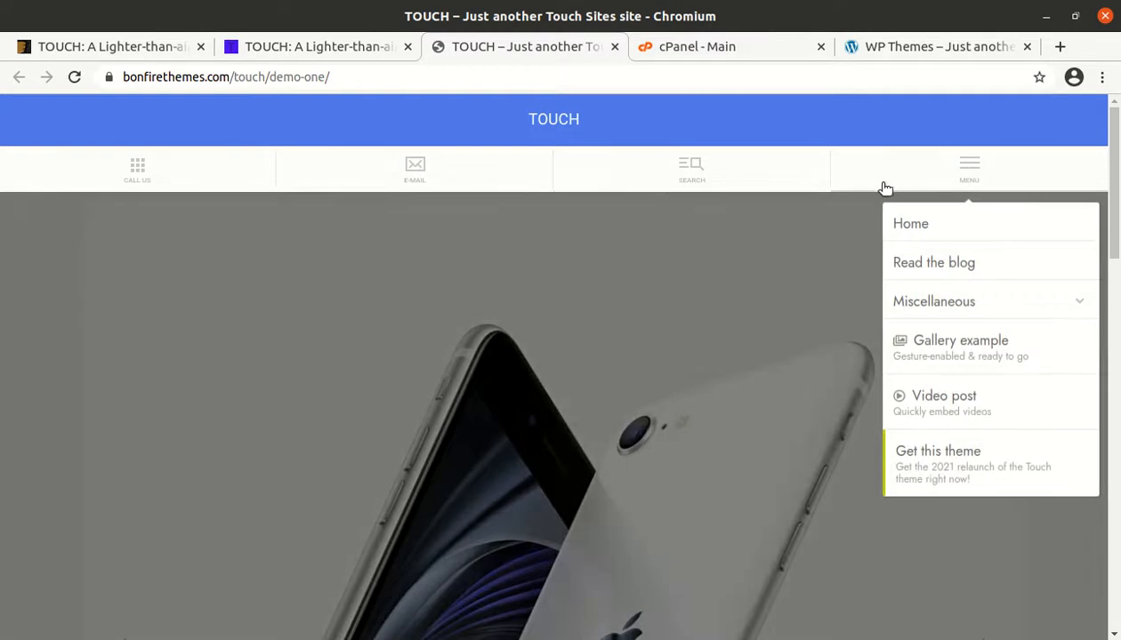
Return to the demo showcase and check the preview's search field and its navigation menu with the Miscellaneous submenu expanded.
{"action": "left_click", "coordinate": [349, 49]}
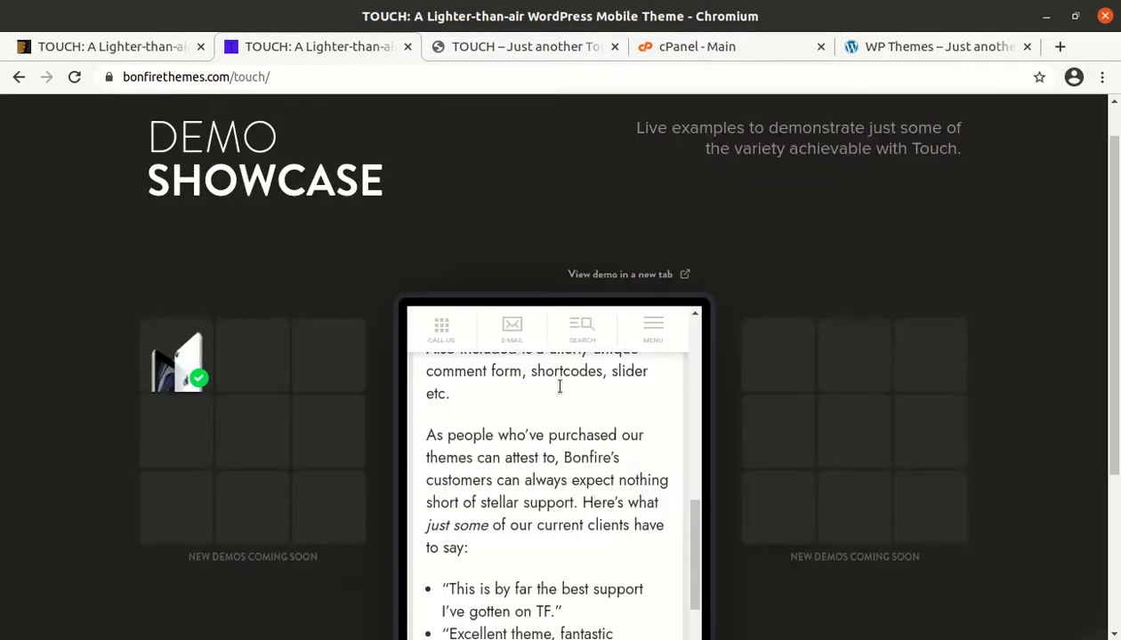
{"action": "left_click", "coordinate": [583, 336]}
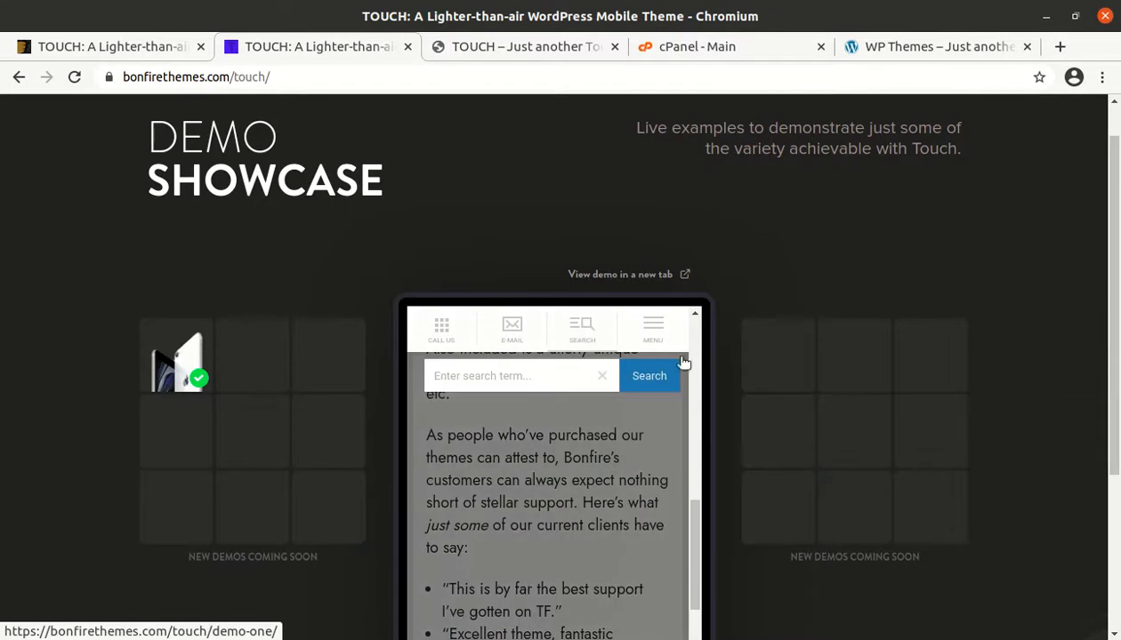
{"action": "left_click", "coordinate": [658, 336]}
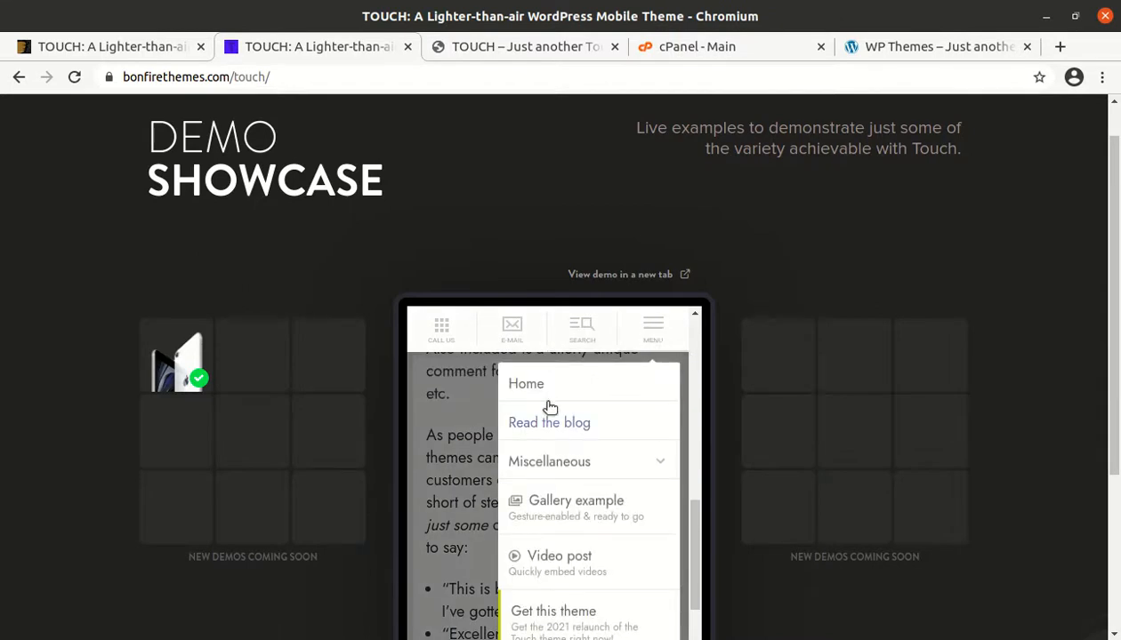
{"action": "left_click", "coordinate": [562, 462]}
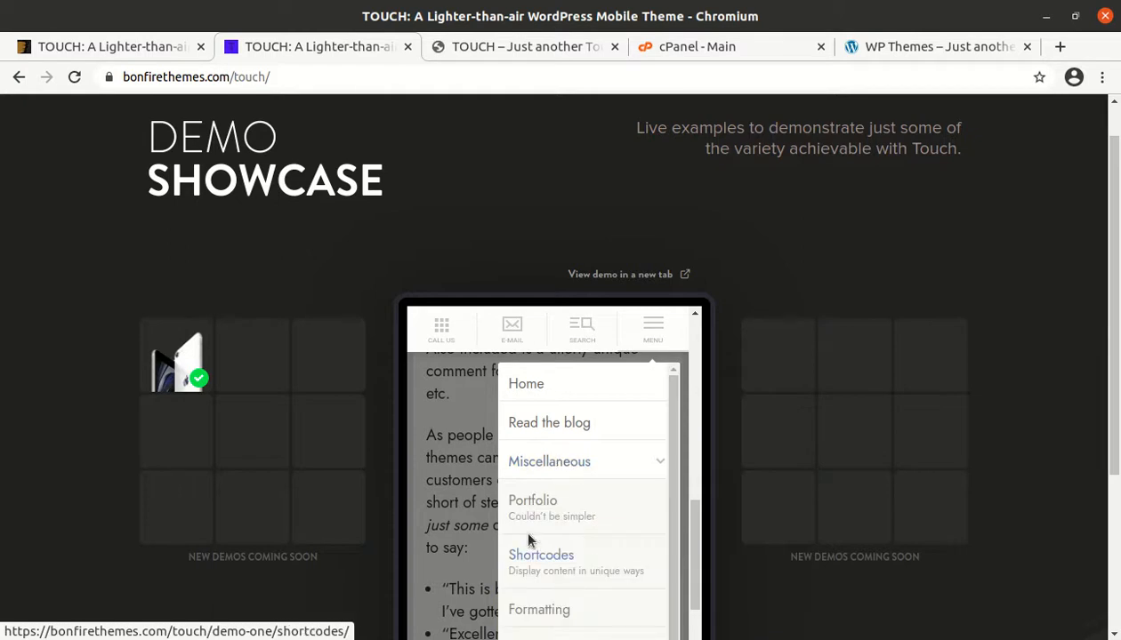
{"action": "scroll", "coordinate": [530, 540], "scroll_direction": "down", "scroll_amount": 1}
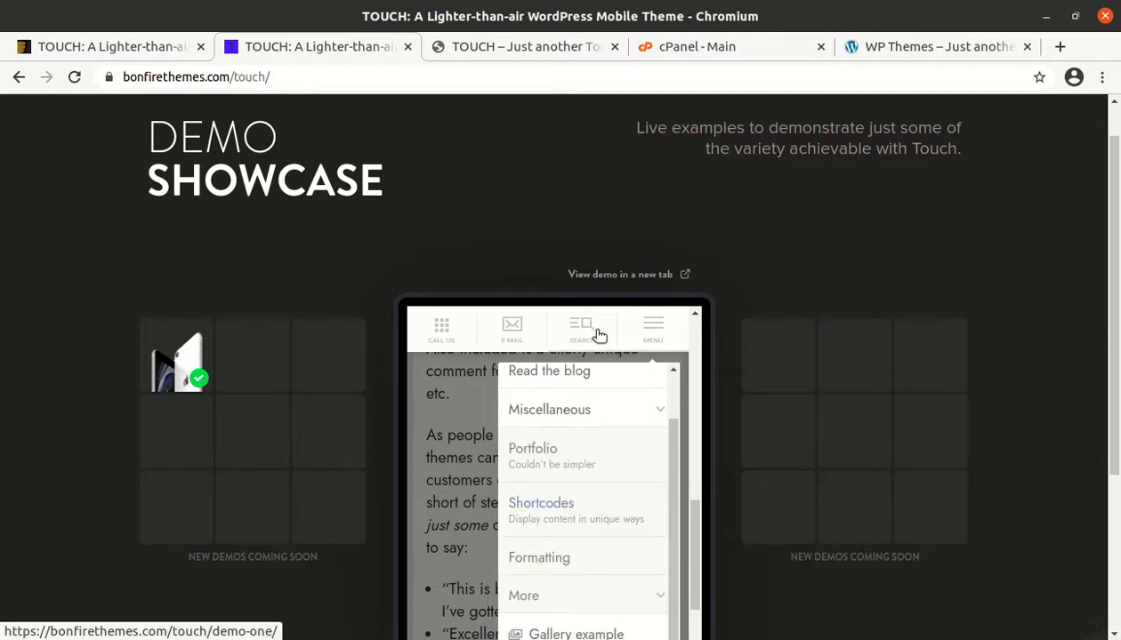
Switch to the WP Themes site, and in the file manager open the Touch by Bonfire folder in Downloads.
{"action": "left_click", "coordinate": [537, 48]}
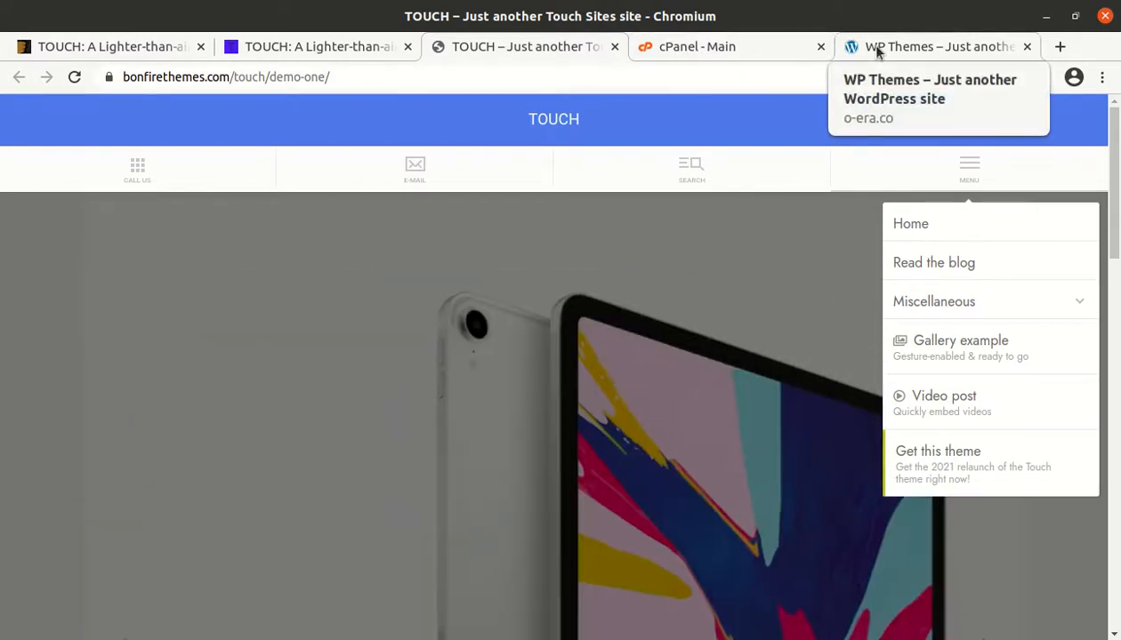
{"action": "left_click", "coordinate": [875, 46]}
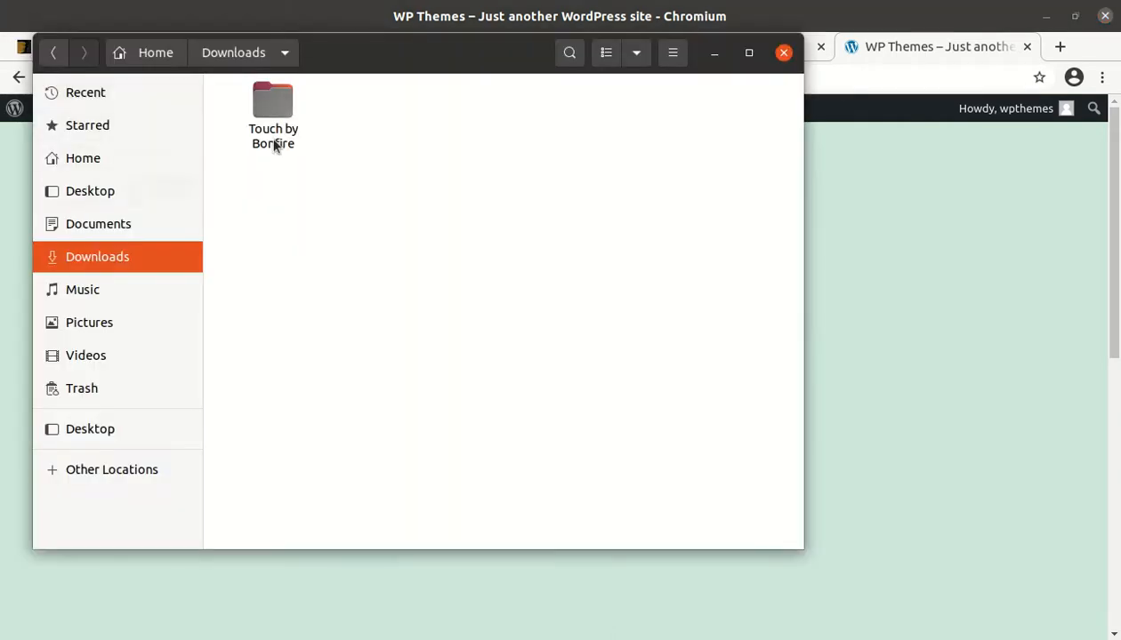
{"action": "left_click", "coordinate": [274, 104]}
{"action": "double_click", "coordinate": [275, 104]}
Look through the theme package's folders, view the contents of Plugins, and return to the Touch by Bonfire folder.
{"action": "left_click", "coordinate": [239, 111]}
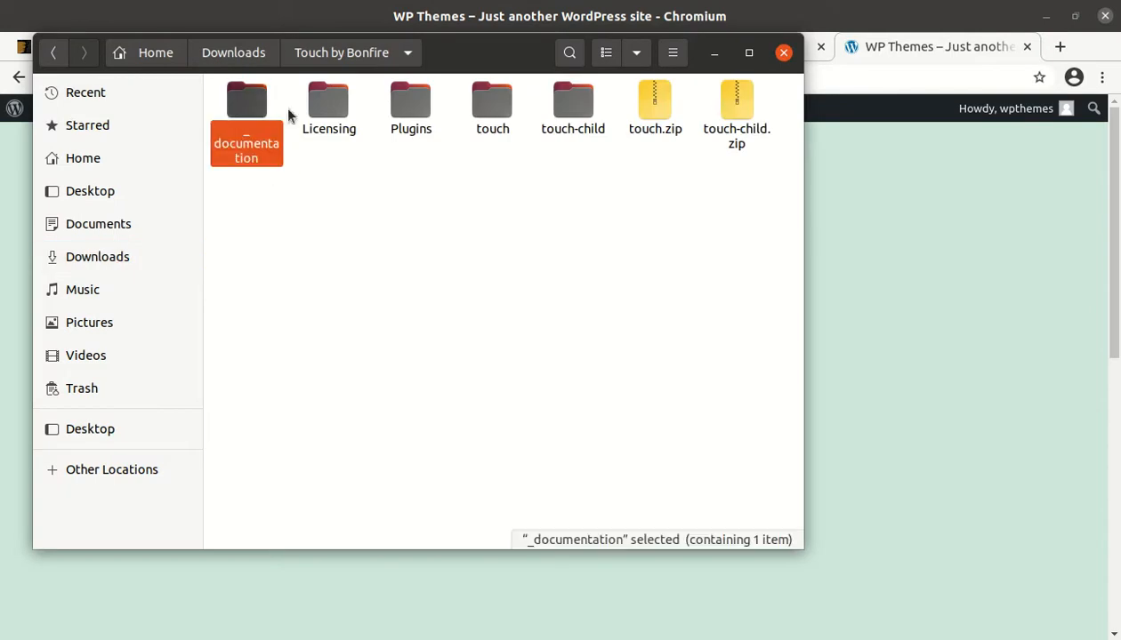
{"action": "left_click", "coordinate": [327, 107]}
{"action": "double_click", "coordinate": [412, 106]}
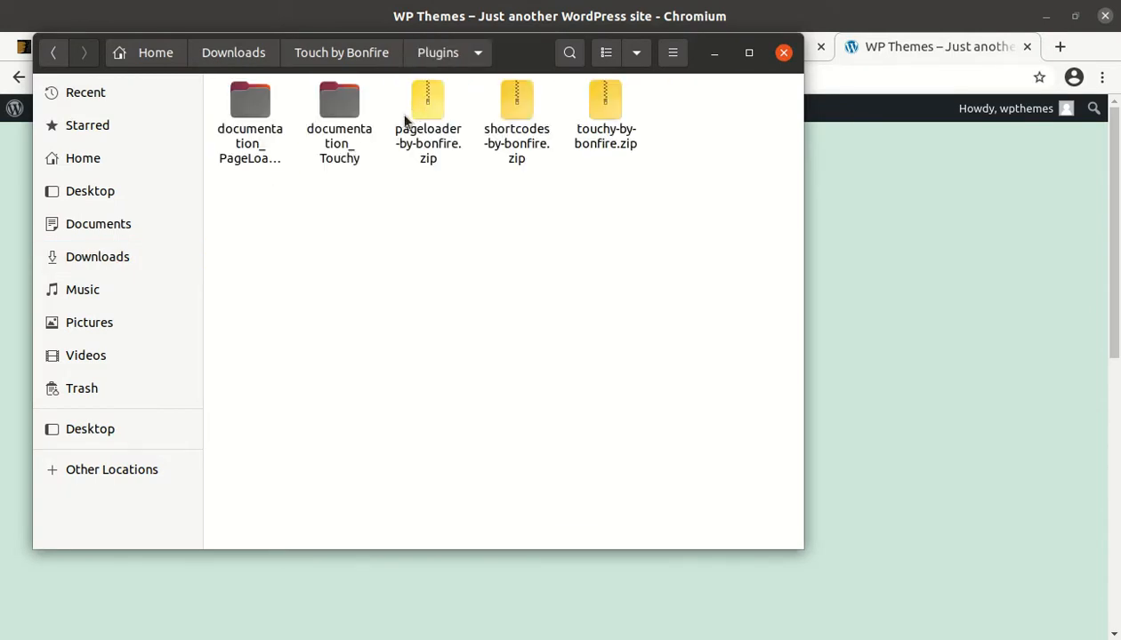
{"action": "left_click", "coordinate": [338, 60]}
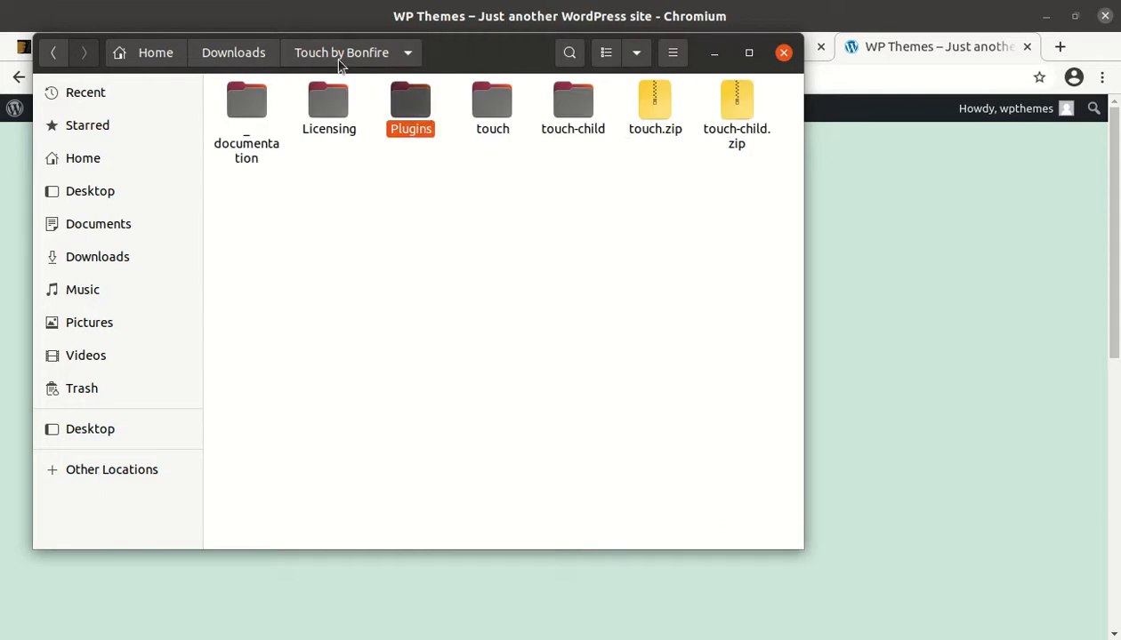
Look over the touch and touch-child folders and their zip files in the theme package, and minimize the file manager.
{"action": "left_click", "coordinate": [489, 107]}
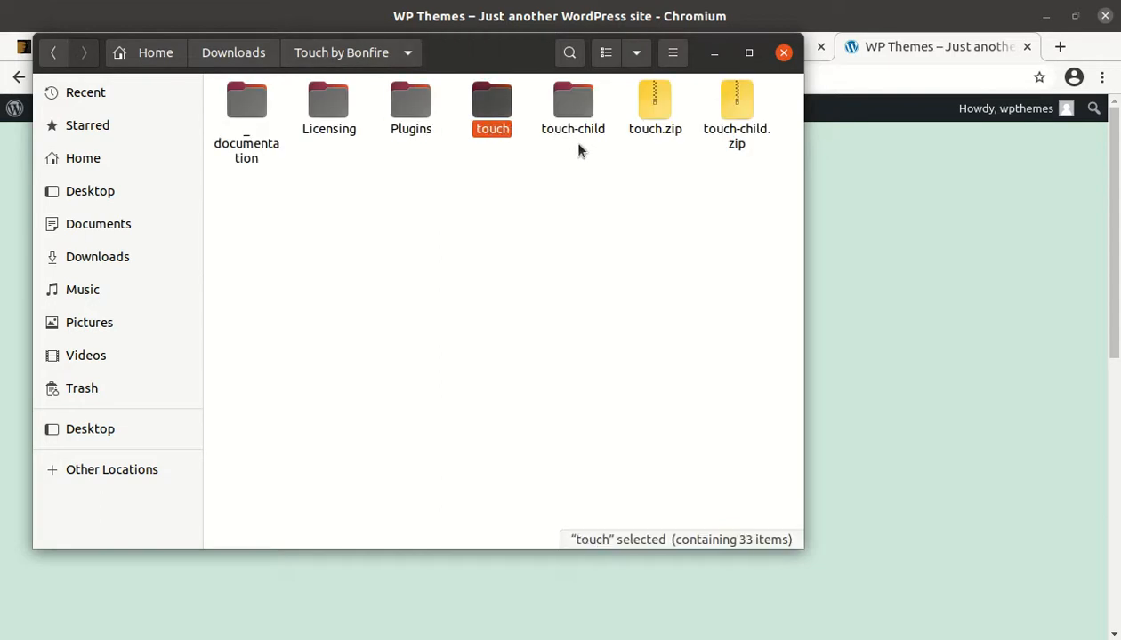
{"action": "left_click", "coordinate": [573, 103]}
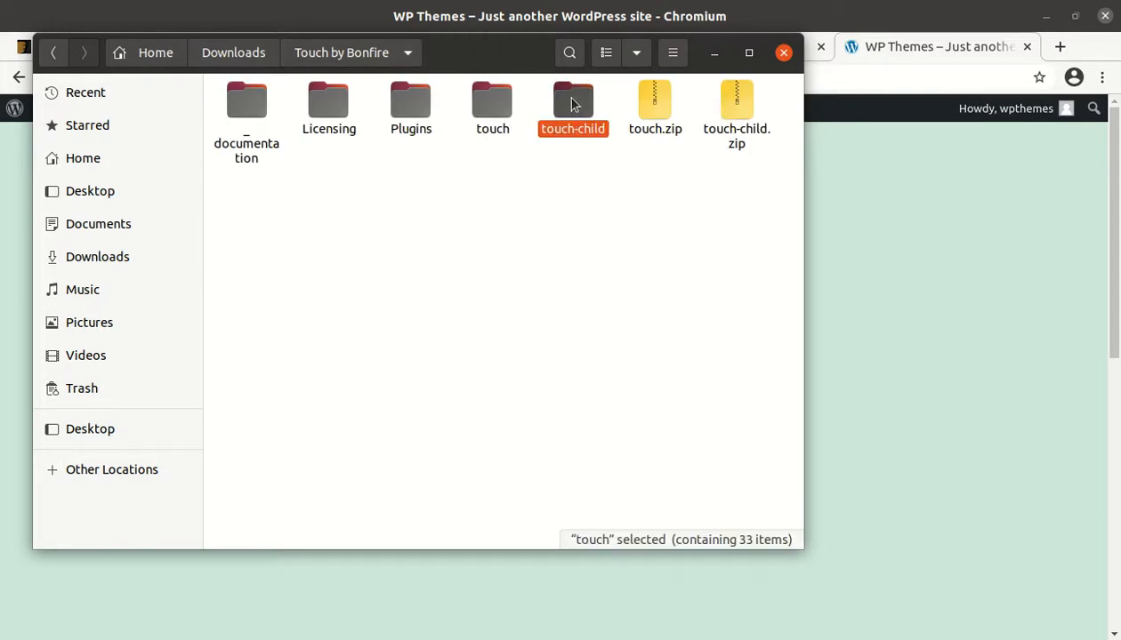
{"action": "left_click", "coordinate": [658, 100]}
{"action": "left_click", "coordinate": [729, 98]}
{"action": "left_click", "coordinate": [658, 100]}
{"action": "left_click", "coordinate": [652, 217]}
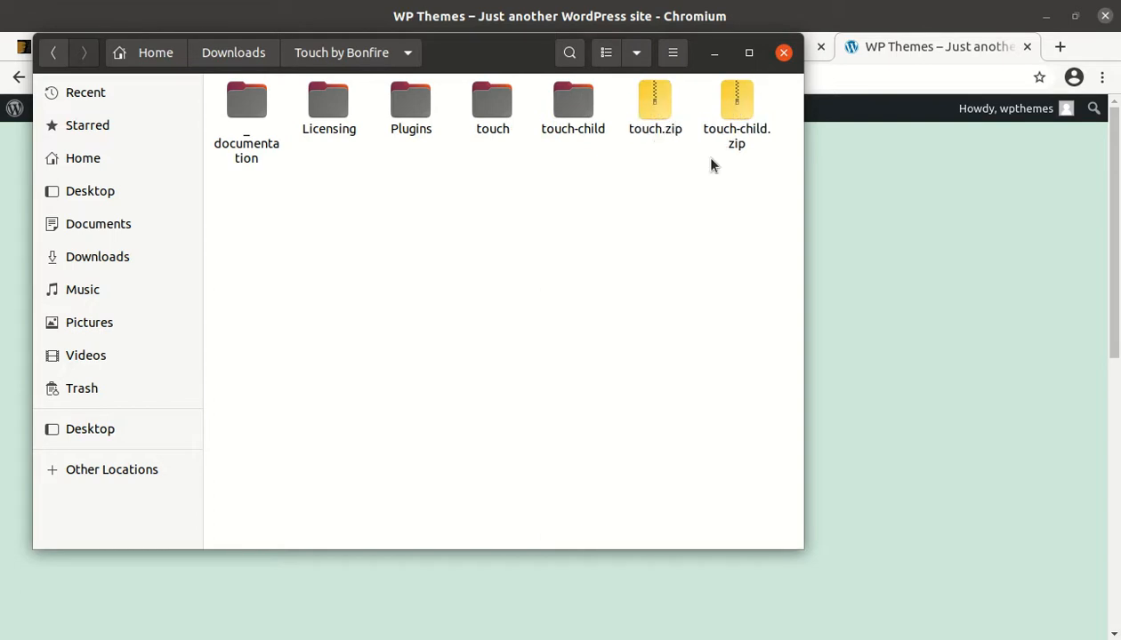
{"action": "left_click", "coordinate": [713, 55]}
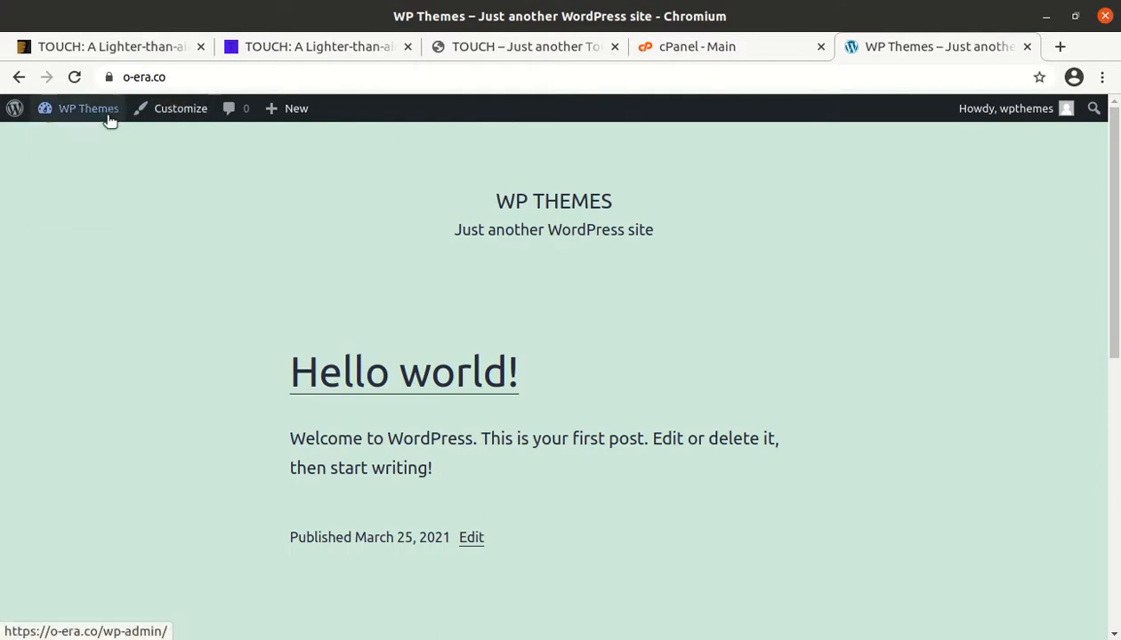
Open the WP Themes site's theme management page and bring up the form for uploading a theme zip.
{"action": "mouse_move", "coordinate": [107, 114]}
{"action": "left_click", "coordinate": [73, 163]}
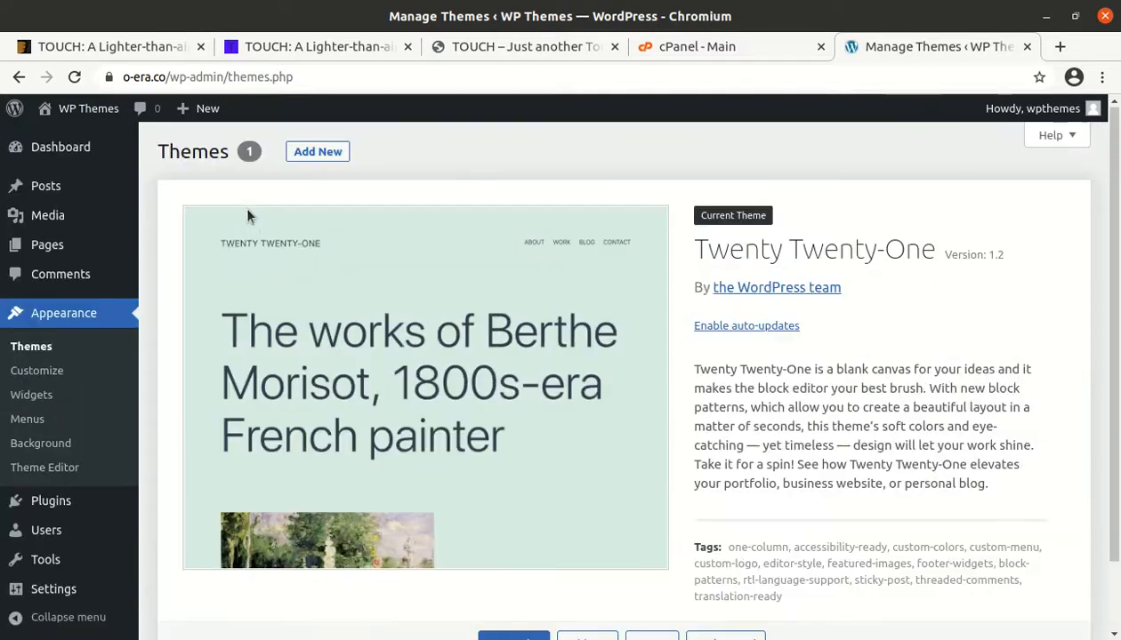
{"action": "left_click", "coordinate": [314, 155]}
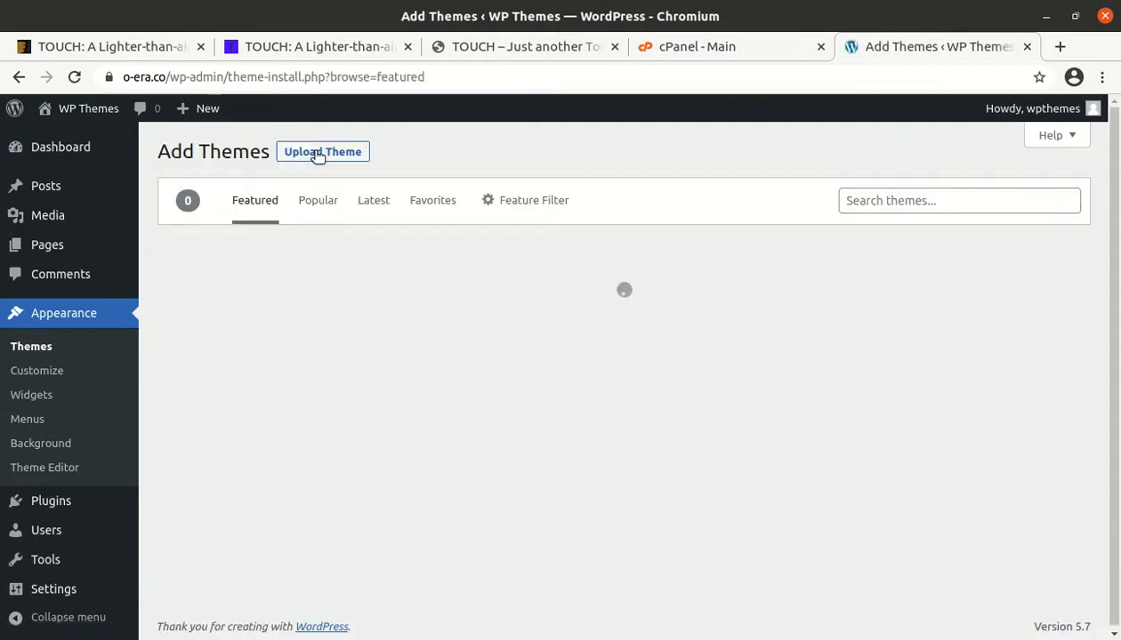
{"action": "left_click", "coordinate": [315, 151]}
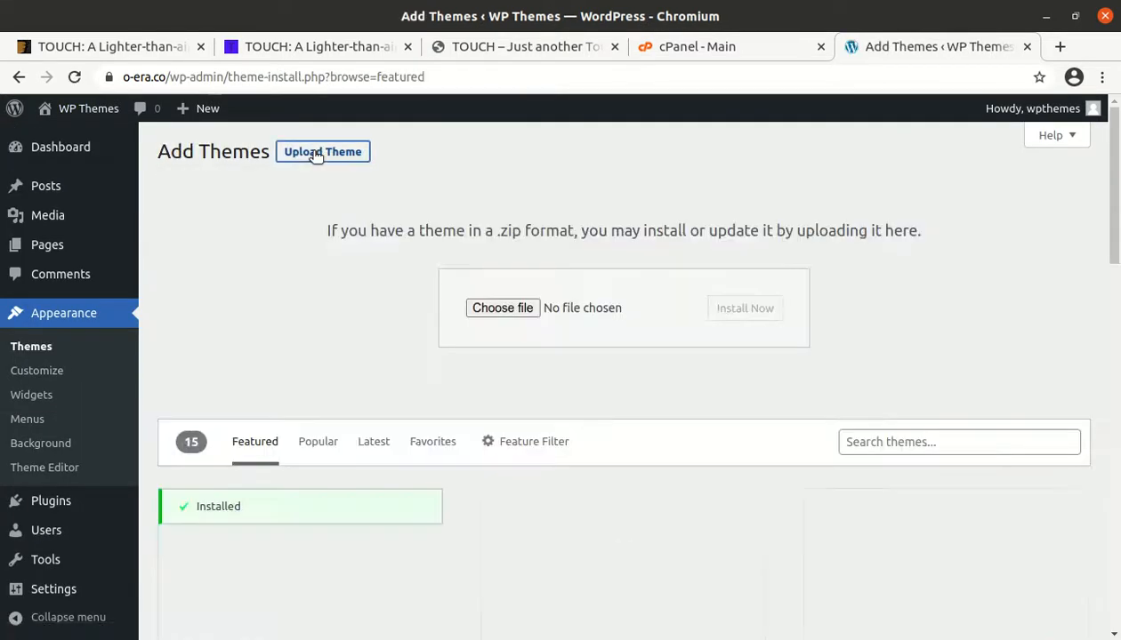
{"action": "left_click", "coordinate": [480, 308]}
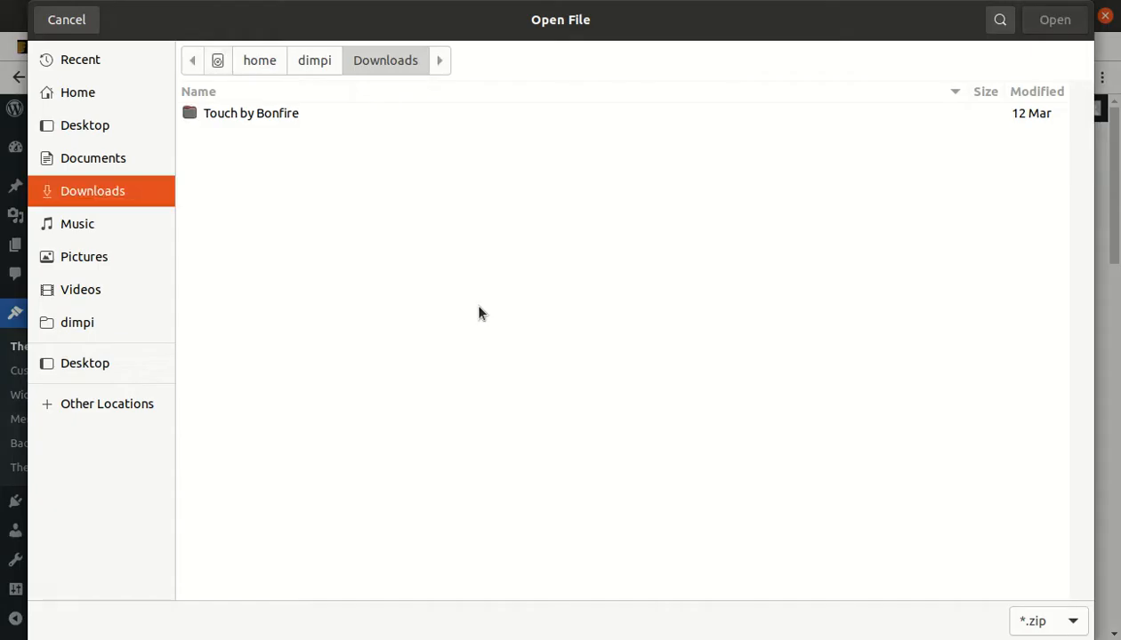
{"action": "double_click", "coordinate": [276, 114]}
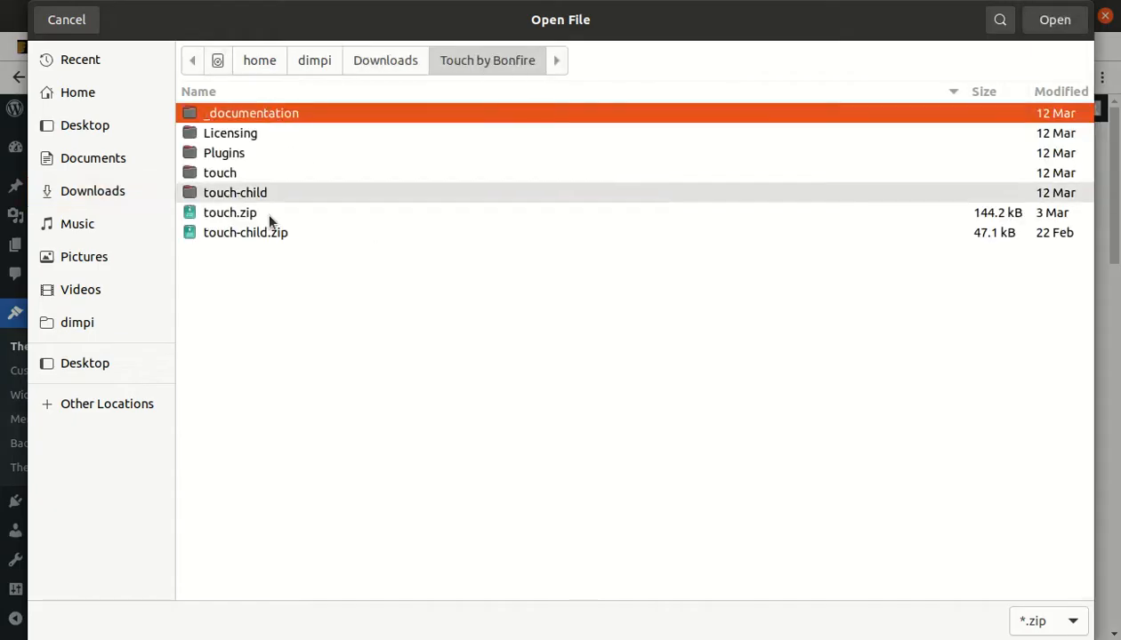
{"action": "left_click", "coordinate": [257, 212]}
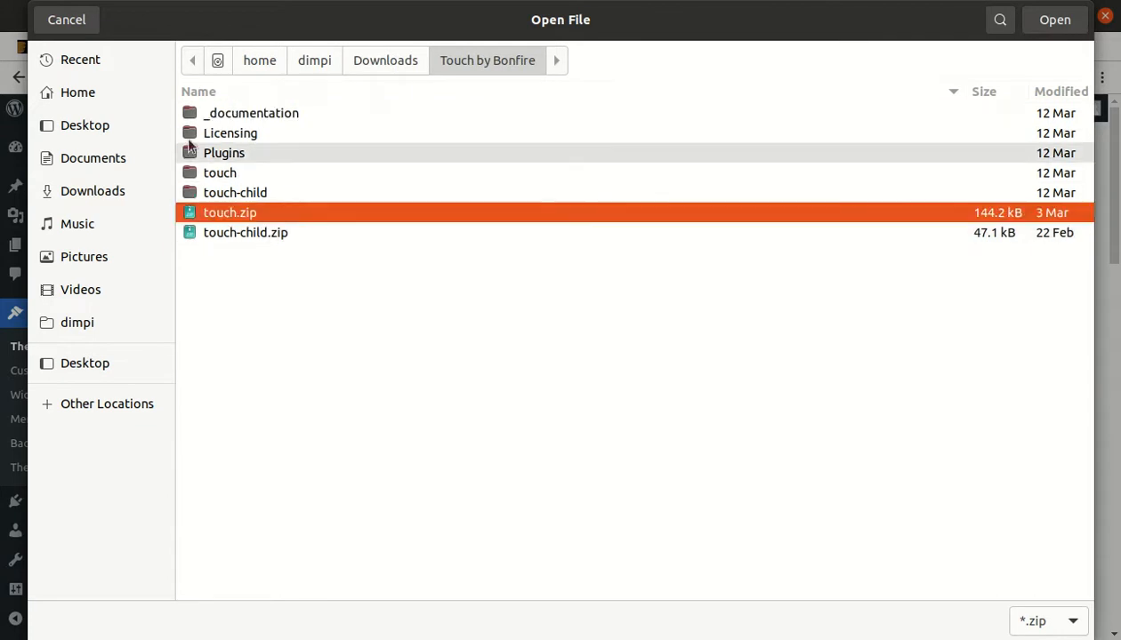
{"action": "left_click", "coordinate": [66, 19]}
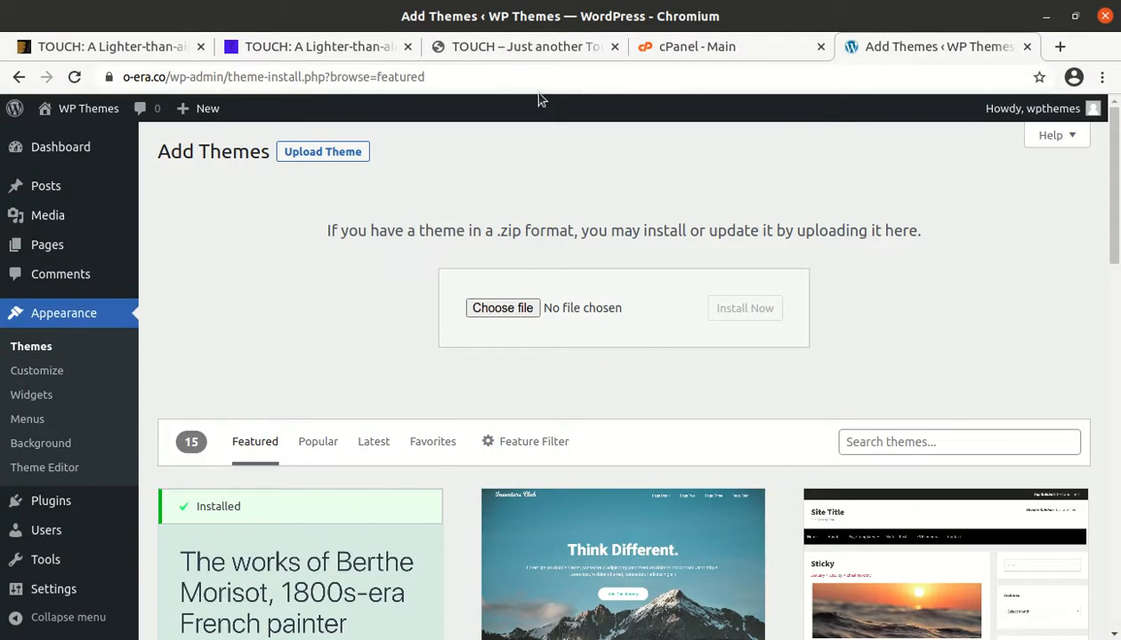
Switch to the cPanel File Manager and upload touch.zip from the Touch by Bonfire folder to o-era.co/wp-content/themes.
{"action": "key", "text": "alt+Tab"}
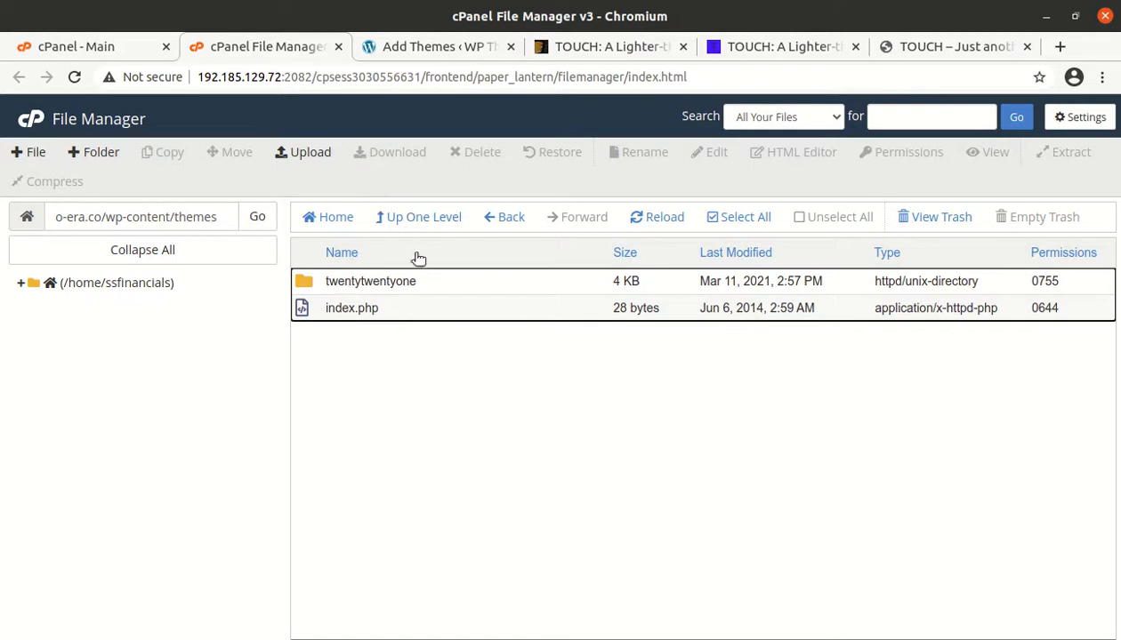
{"action": "left_click", "coordinate": [307, 152]}
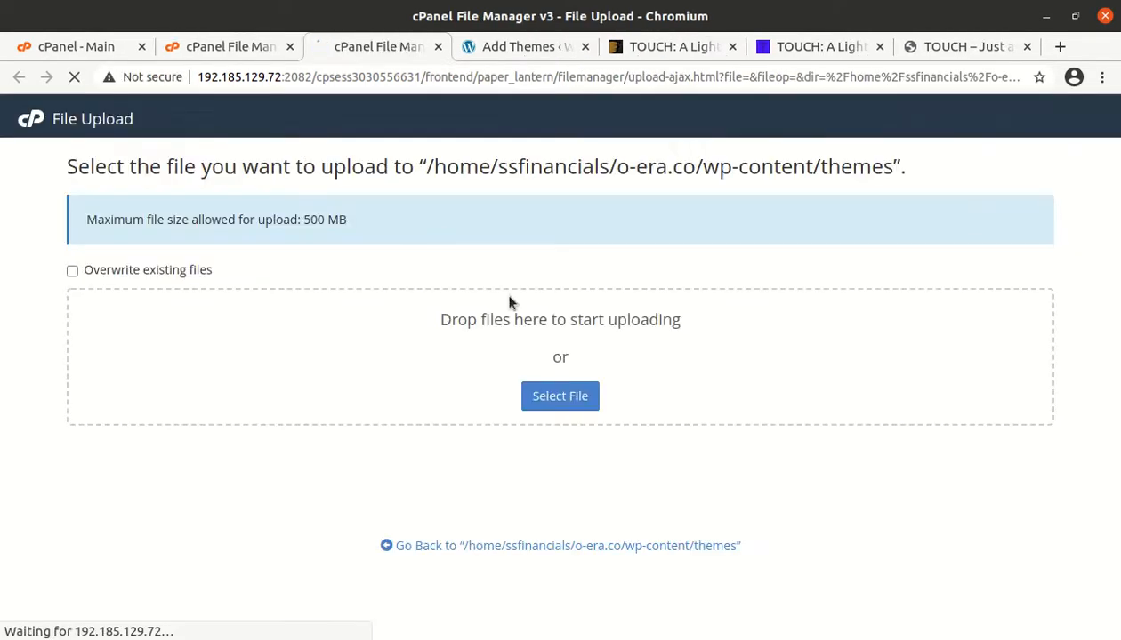
{"action": "left_click", "coordinate": [531, 398]}
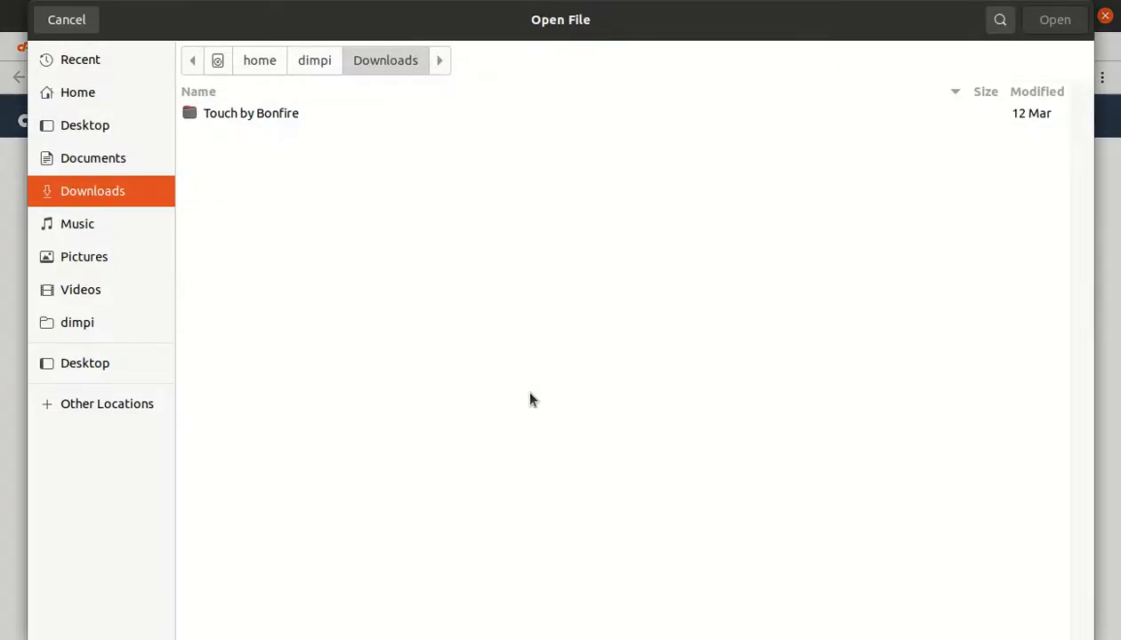
{"action": "double_click", "coordinate": [274, 113]}
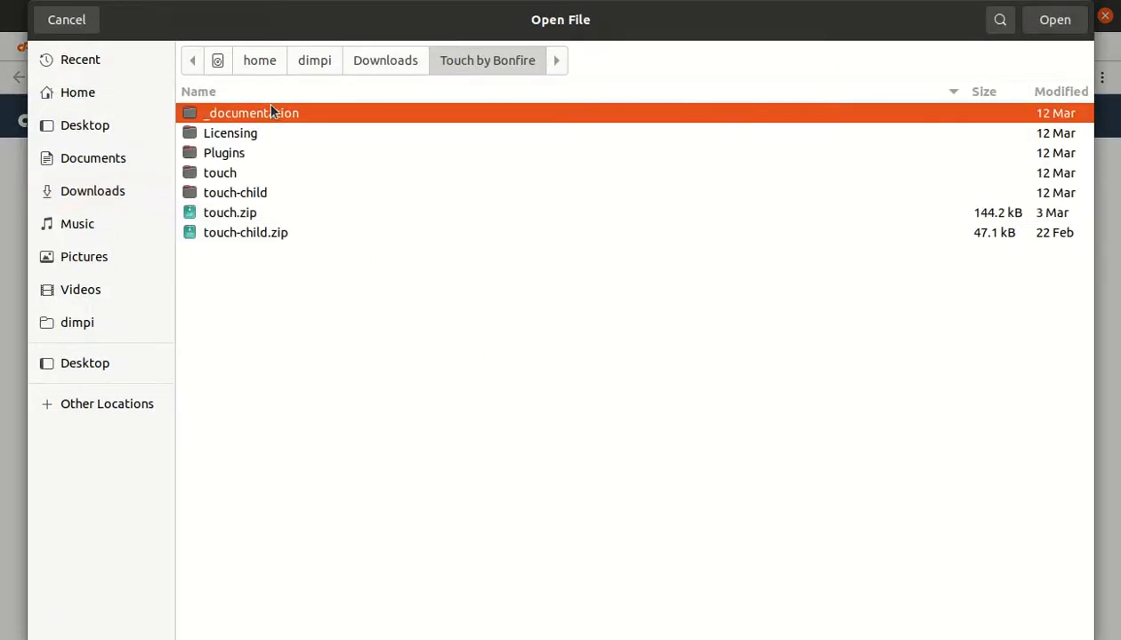
{"action": "left_click", "coordinate": [276, 215]}
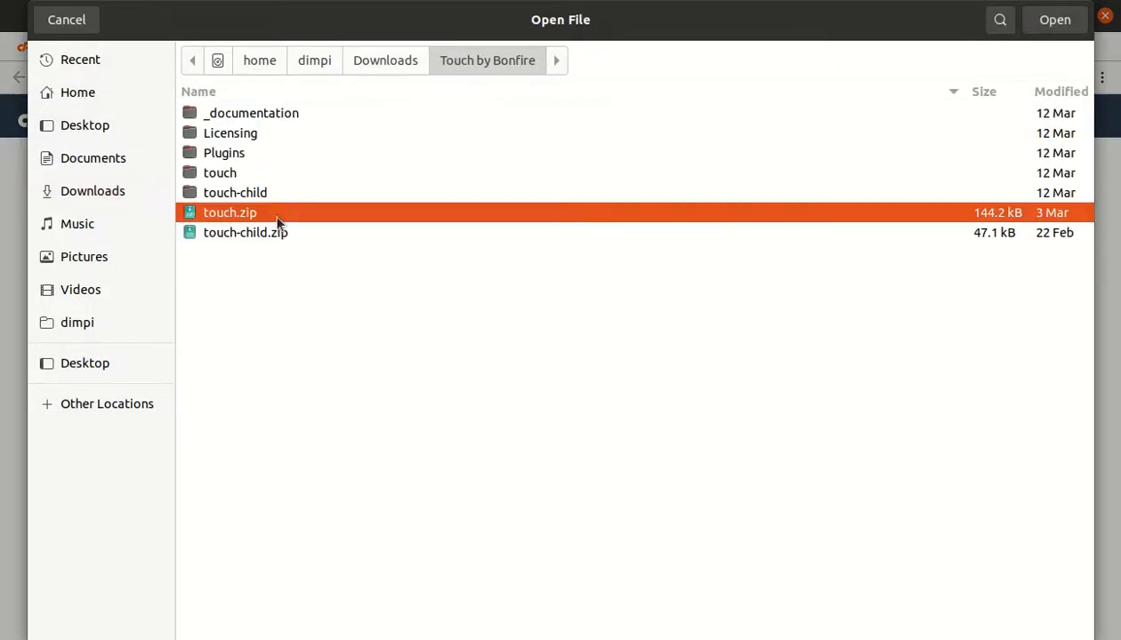
{"action": "left_click", "coordinate": [1052, 26]}
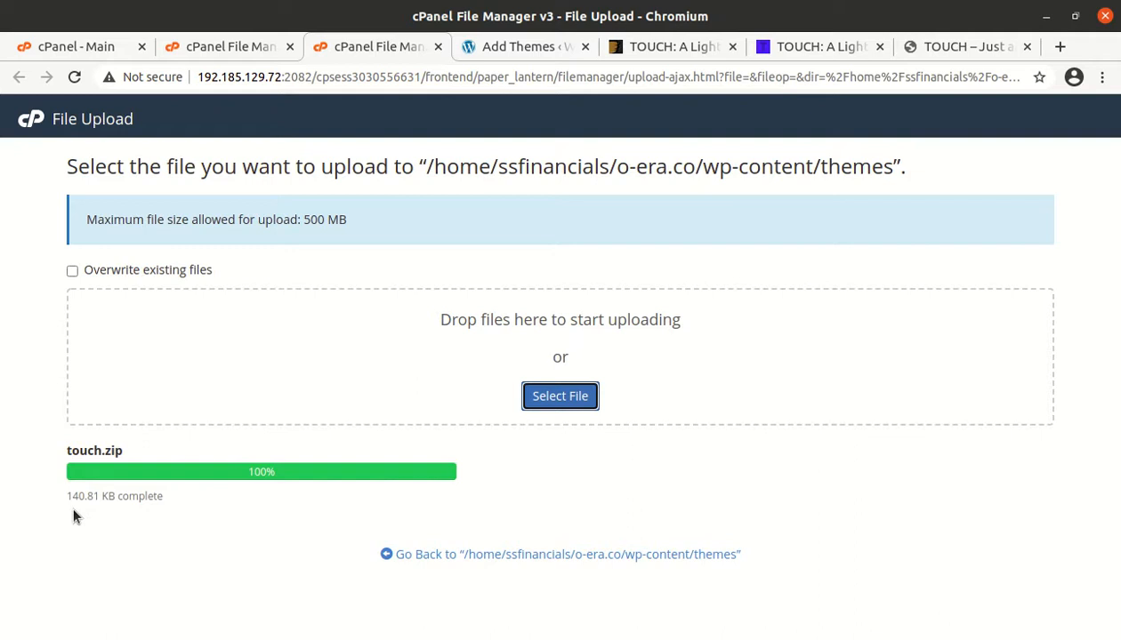
{"action": "left_click", "coordinate": [427, 555]}
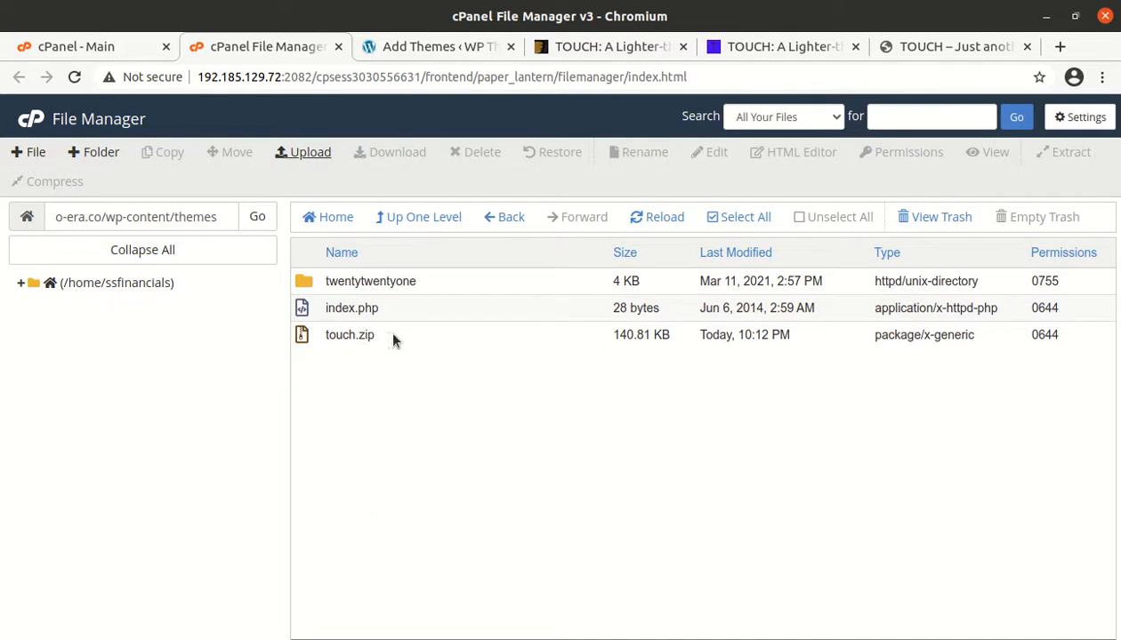
Extract touch.zip into /o-era.co/wp-content/themes on the server and reload the directory listing.
{"action": "left_click", "coordinate": [406, 46]}
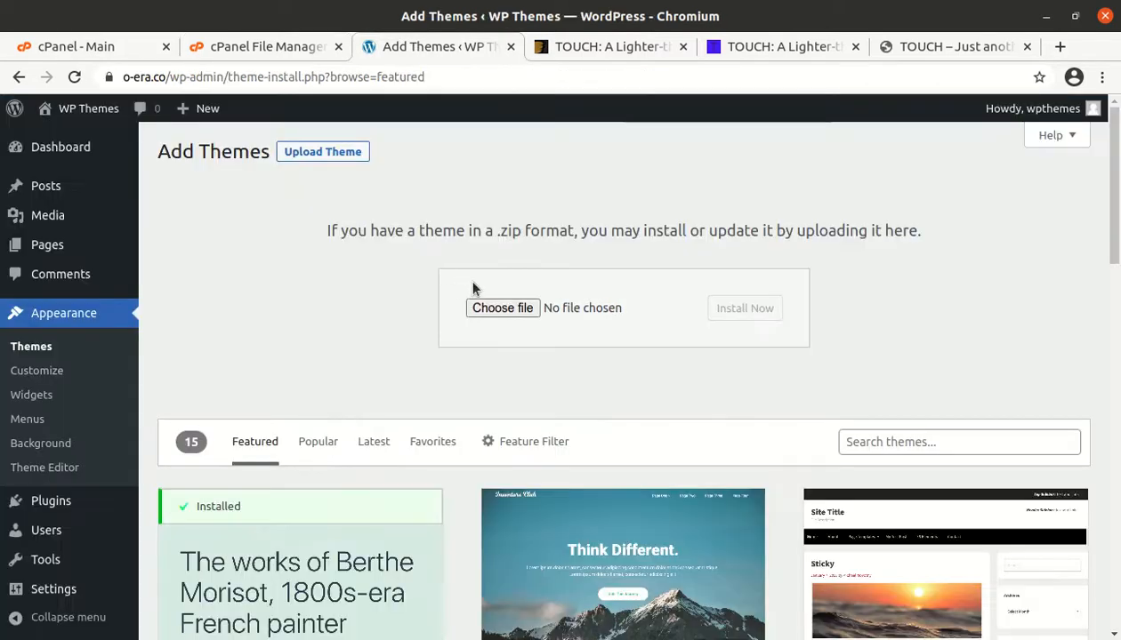
{"action": "left_click", "coordinate": [267, 46]}
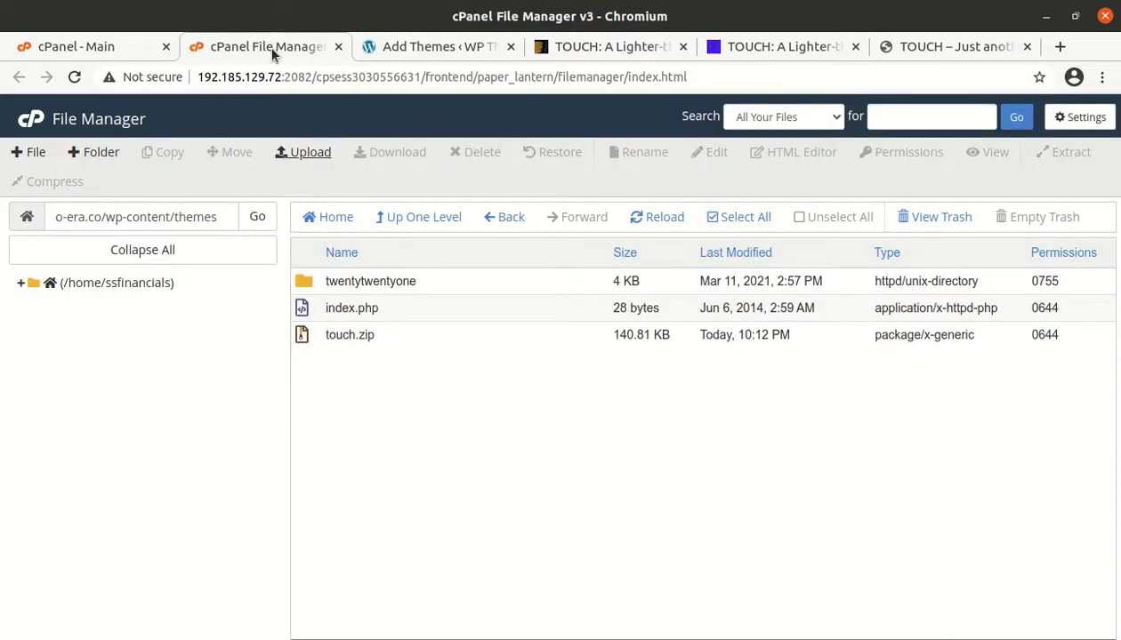
{"action": "left_click", "coordinate": [405, 343]}
{"action": "right_click", "coordinate": [404, 343]}
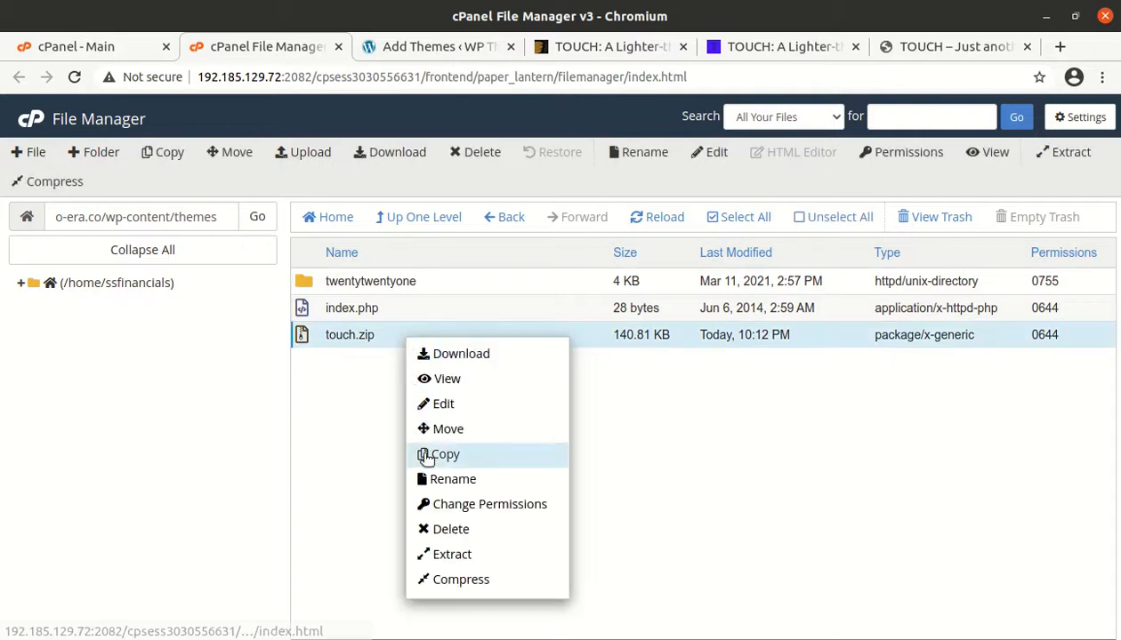
{"action": "left_click", "coordinate": [450, 554]}
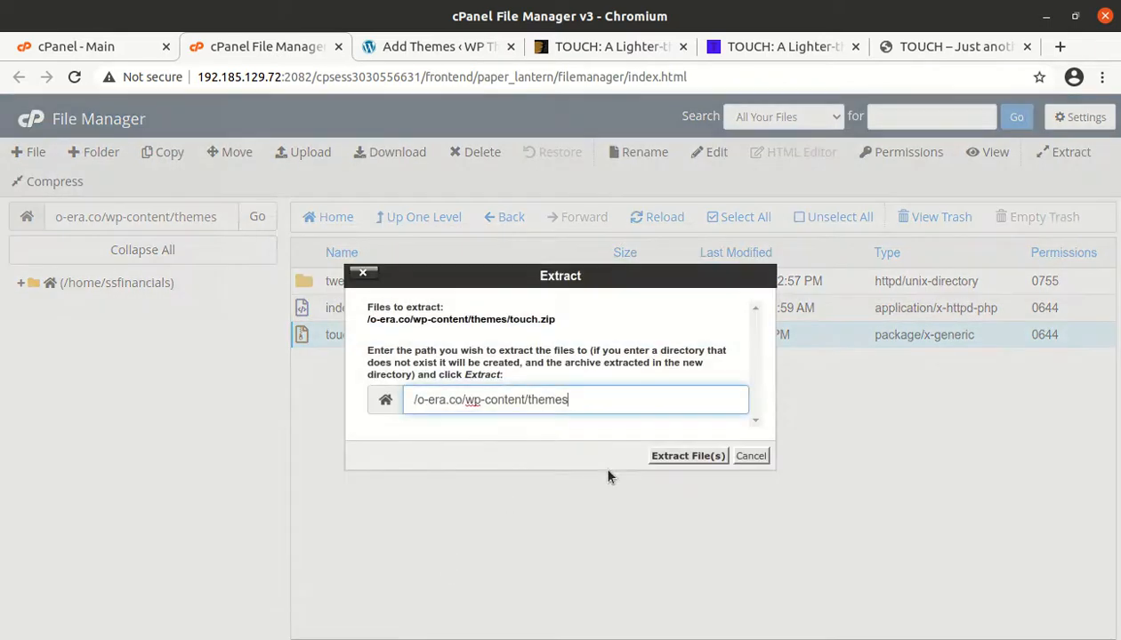
{"action": "left_click", "coordinate": [673, 456]}
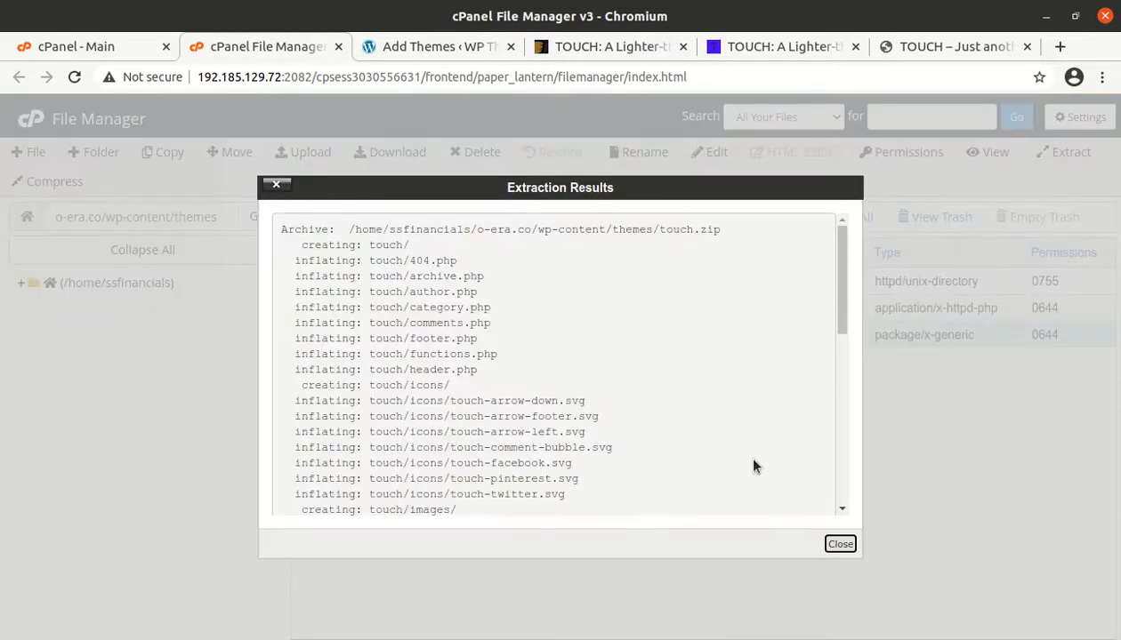
{"action": "left_click", "coordinate": [840, 542]}
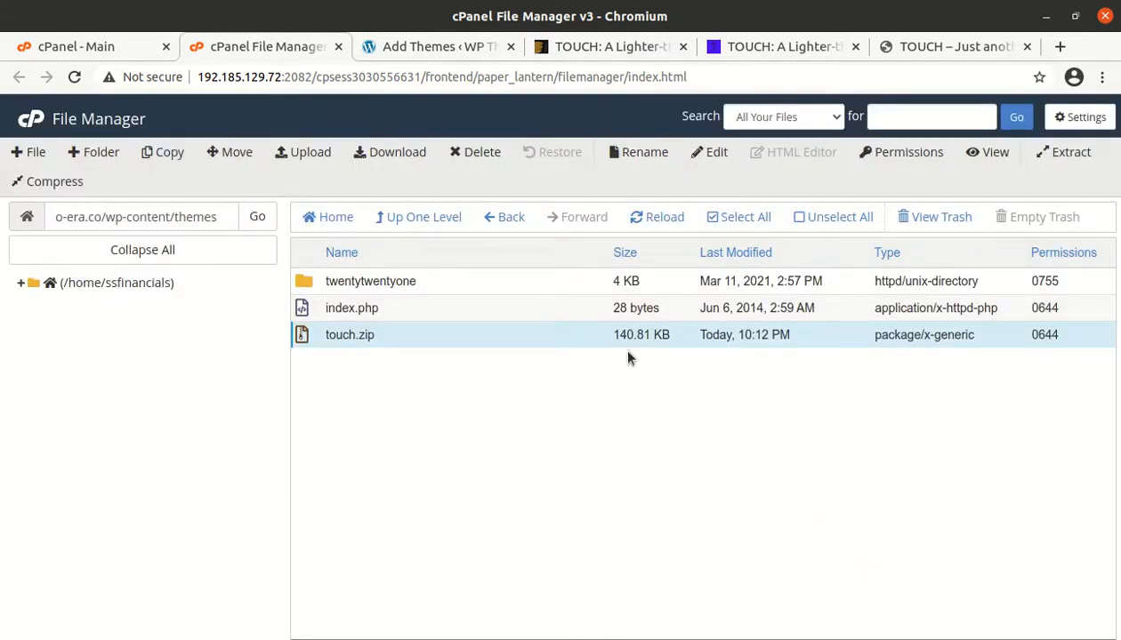
{"action": "left_click", "coordinate": [650, 225]}
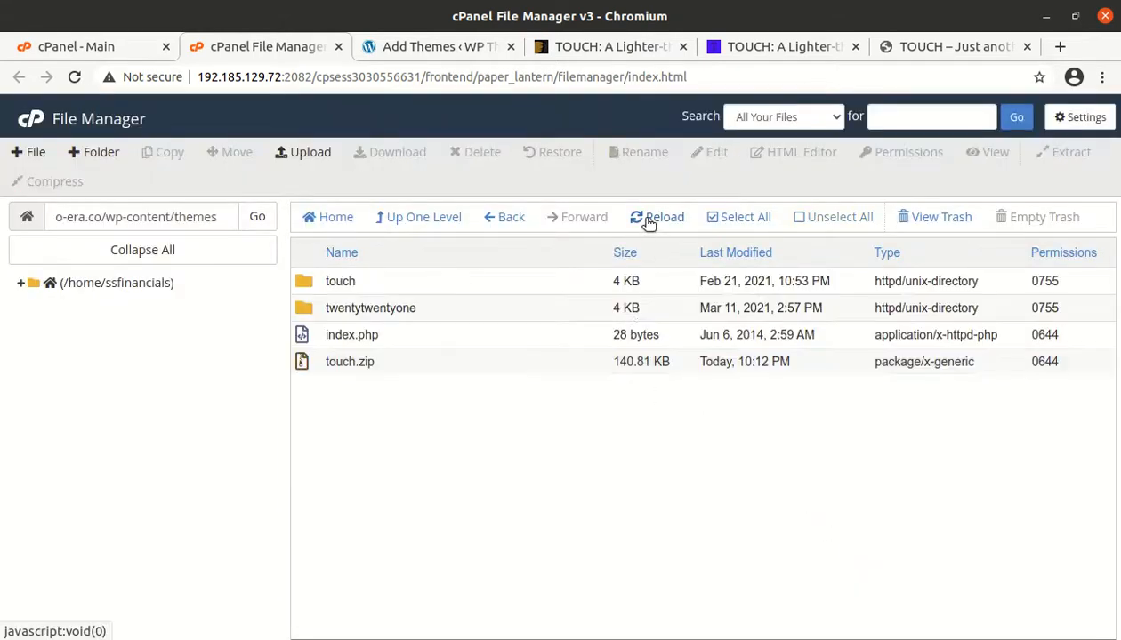
Look through the files in the extracted touch folder and return to the themes directory.
{"action": "double_click", "coordinate": [495, 287]}
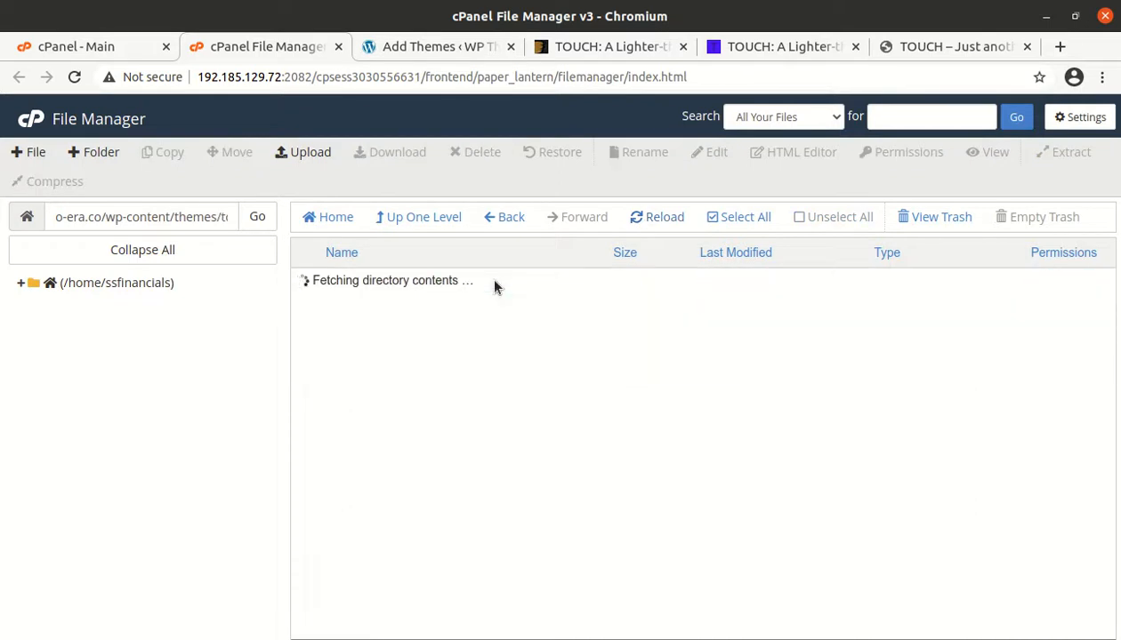
{"action": "scroll", "coordinate": [462, 400], "scroll_direction": "down", "scroll_amount": 2}
{"action": "scroll", "coordinate": [462, 400], "scroll_direction": "up", "scroll_amount": 2}
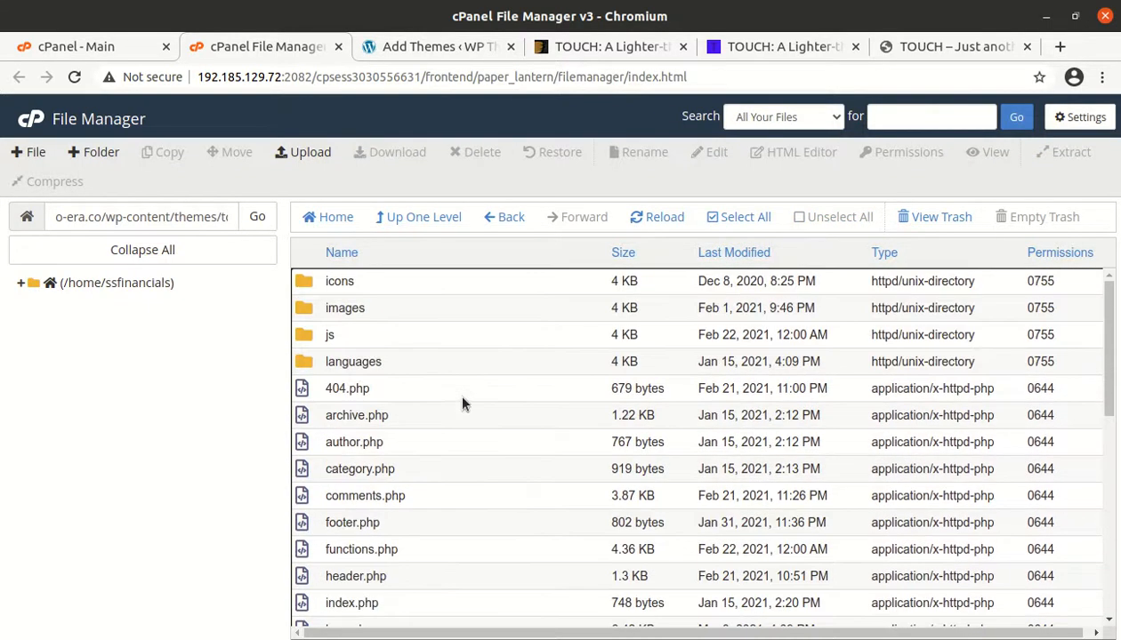
{"action": "left_click", "coordinate": [405, 218]}
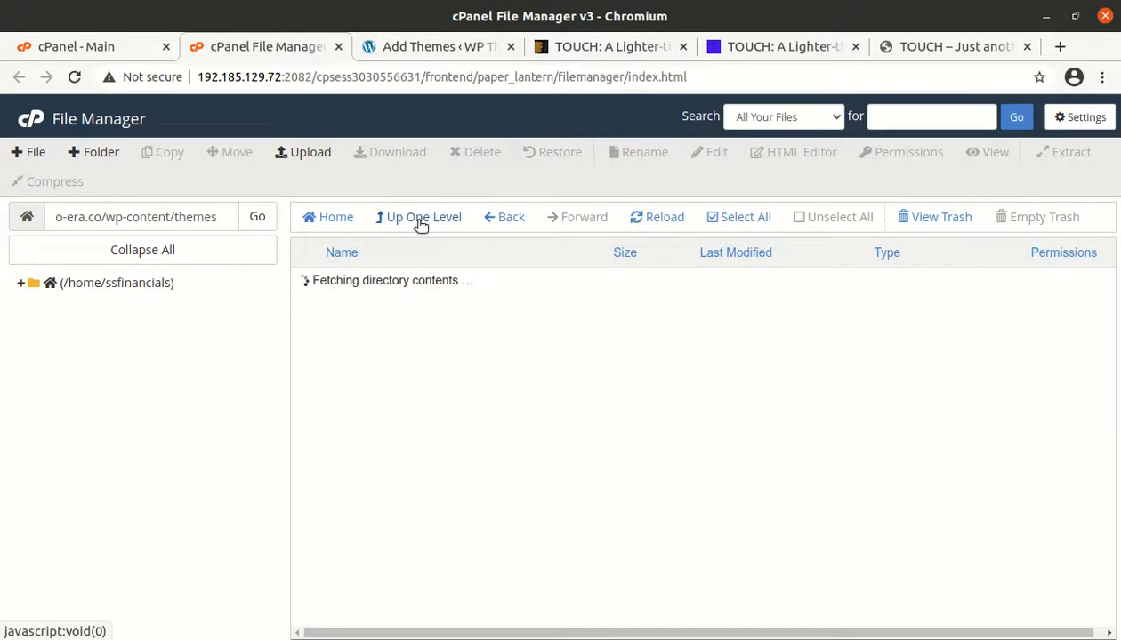
Move the touch.zip archive in the themes directory to the trash.
{"action": "left_click", "coordinate": [410, 370]}
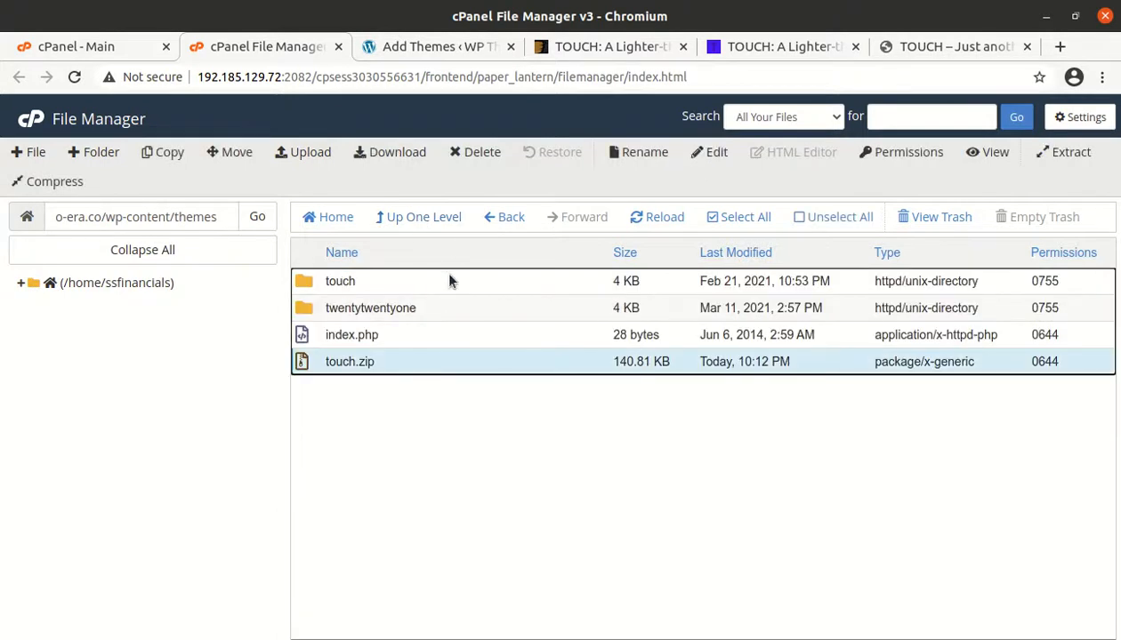
{"action": "left_click", "coordinate": [477, 155]}
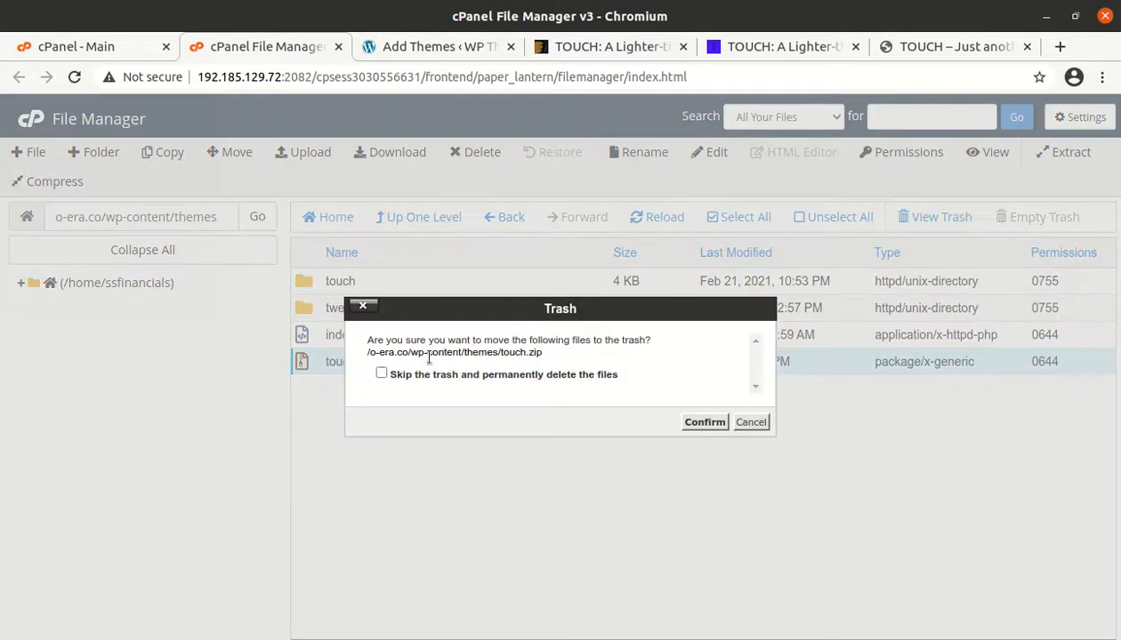
{"action": "left_click", "coordinate": [698, 422]}
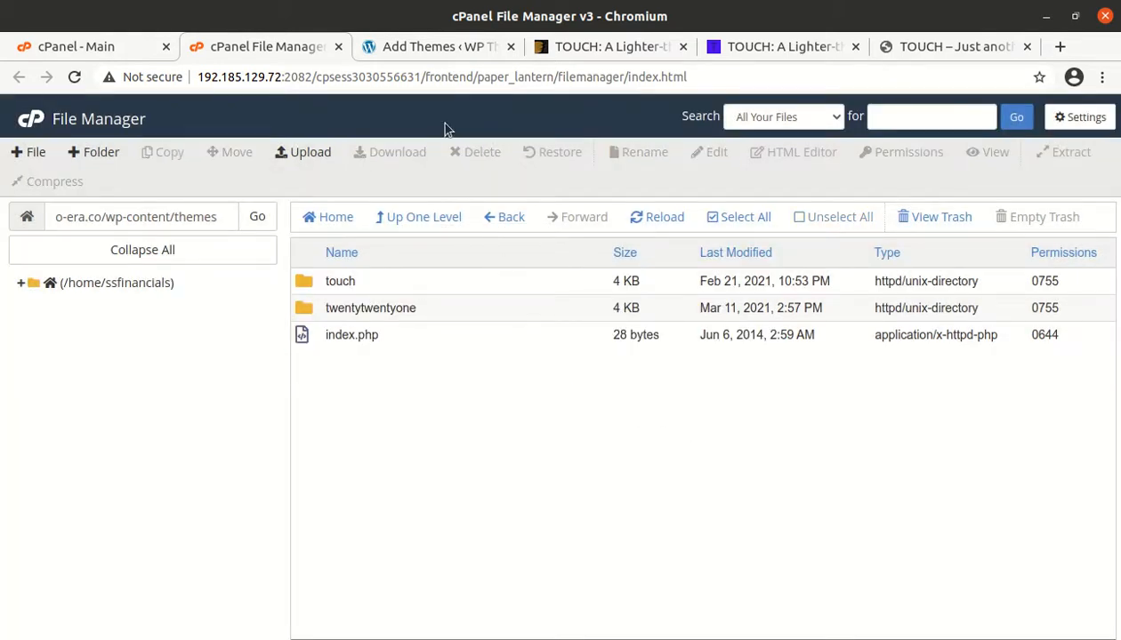
Return to the WordPress admin, go to the installed themes, and open the Touch theme's details.
{"action": "left_click", "coordinate": [415, 49]}
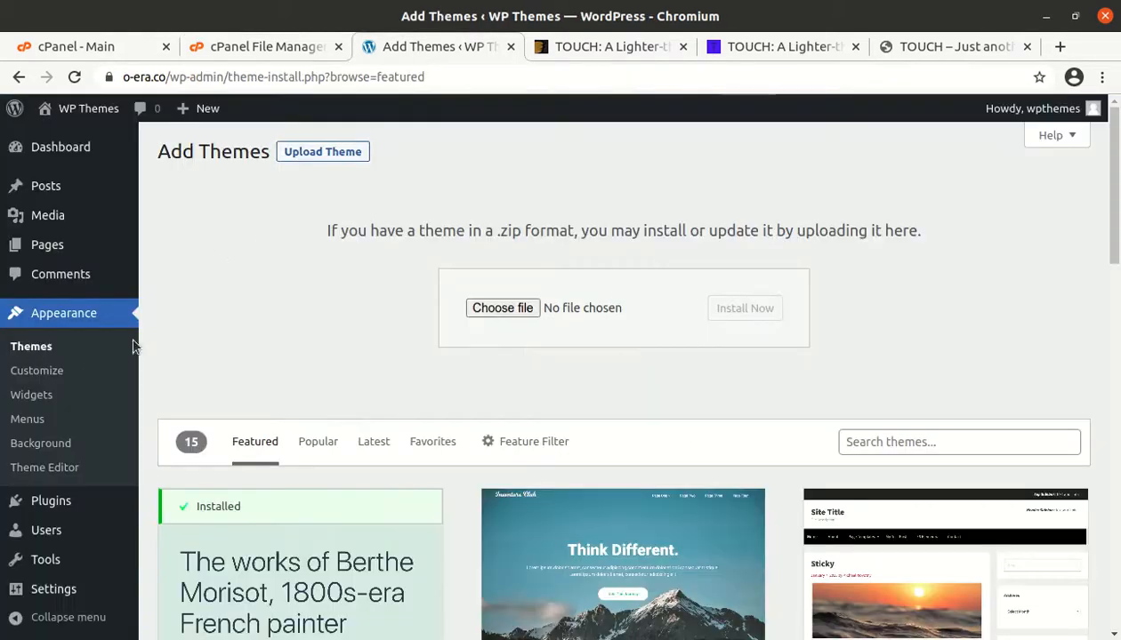
{"action": "left_click", "coordinate": [37, 350]}
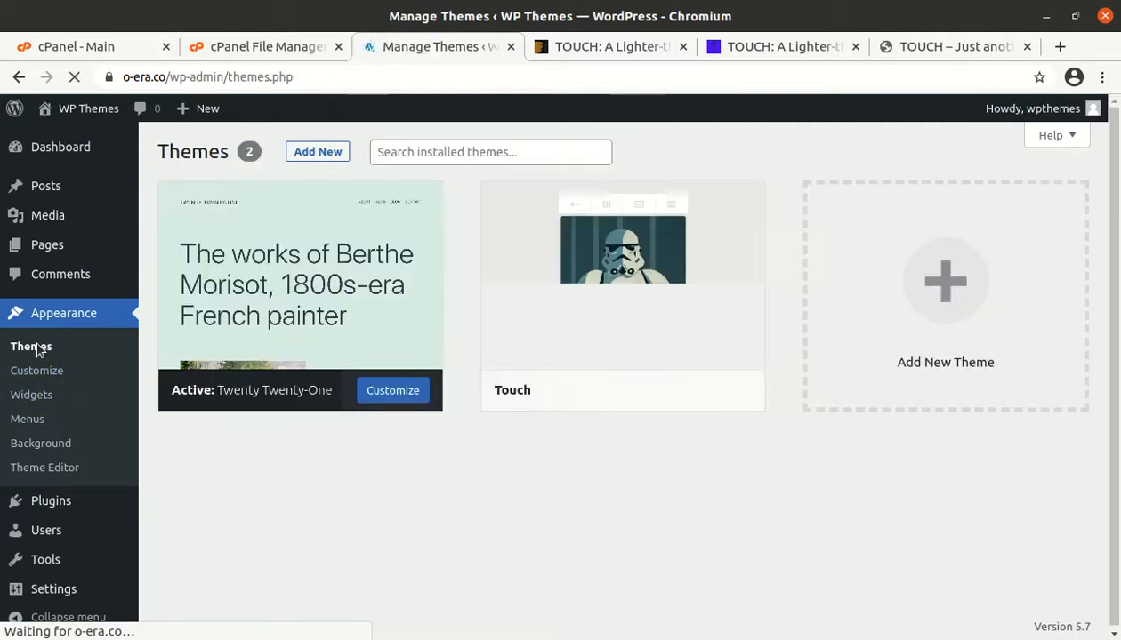
{"action": "mouse_move", "coordinate": [563, 388]}
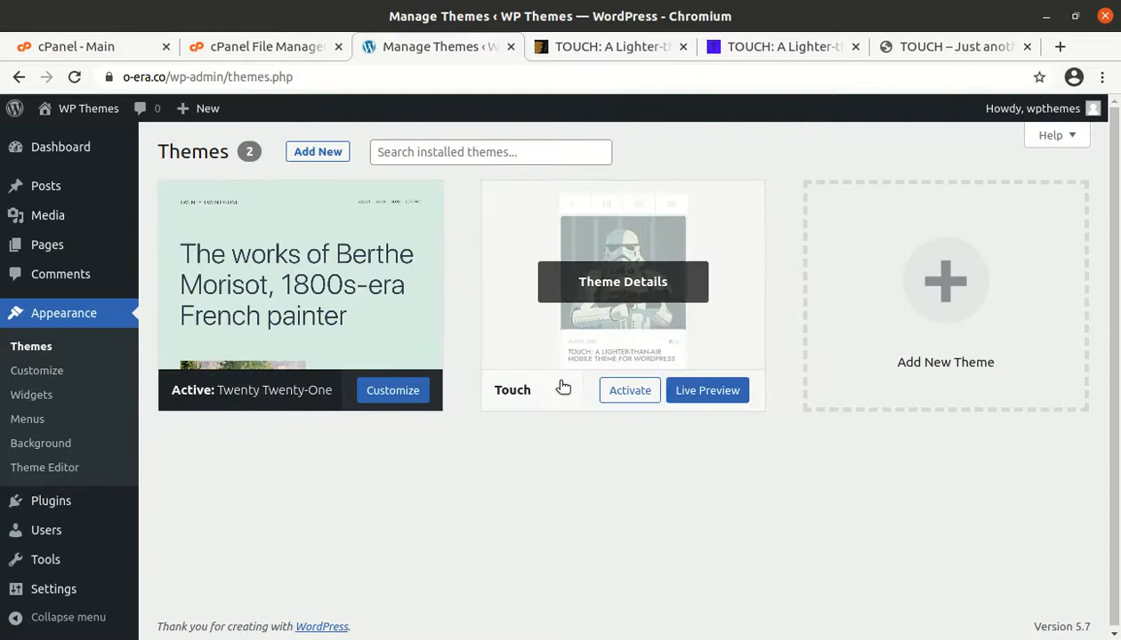
{"action": "left_click", "coordinate": [607, 294]}
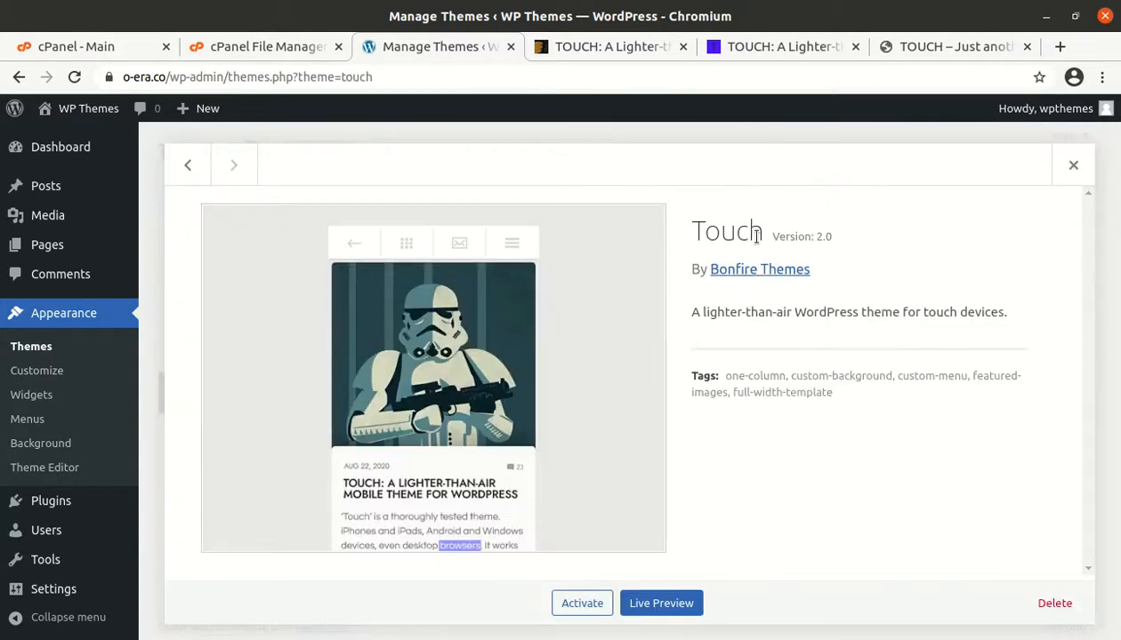
Activate the Touch theme from its details view and visit the site's front page.
{"action": "left_click_drag", "start_coordinate": [705, 233], "coordinate": [777, 237]}
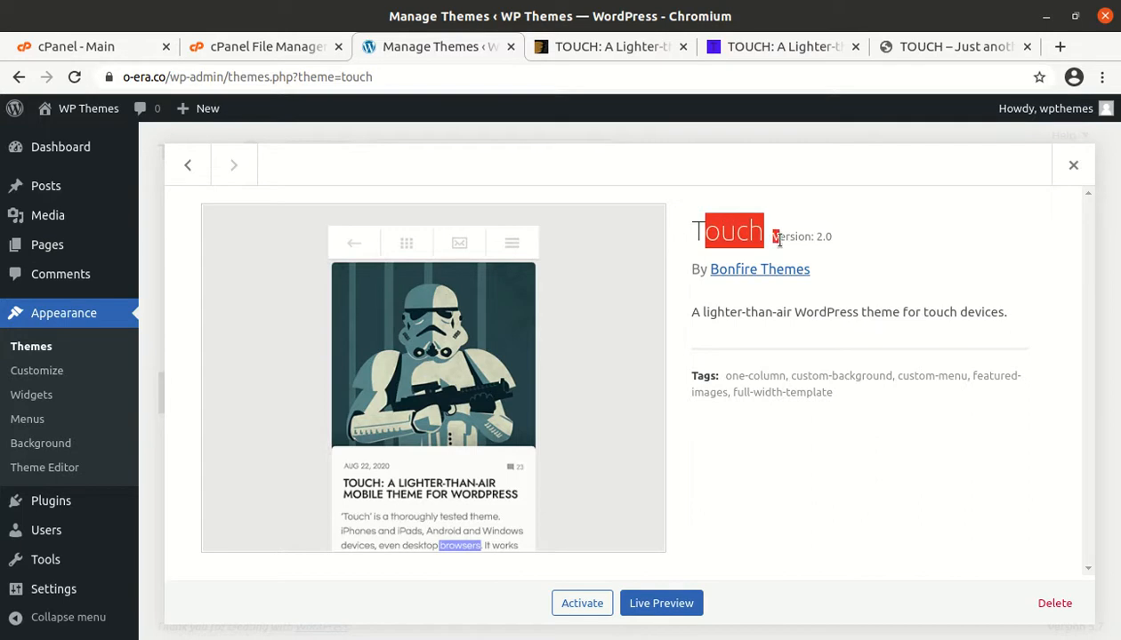
{"action": "left_click", "coordinate": [892, 247]}
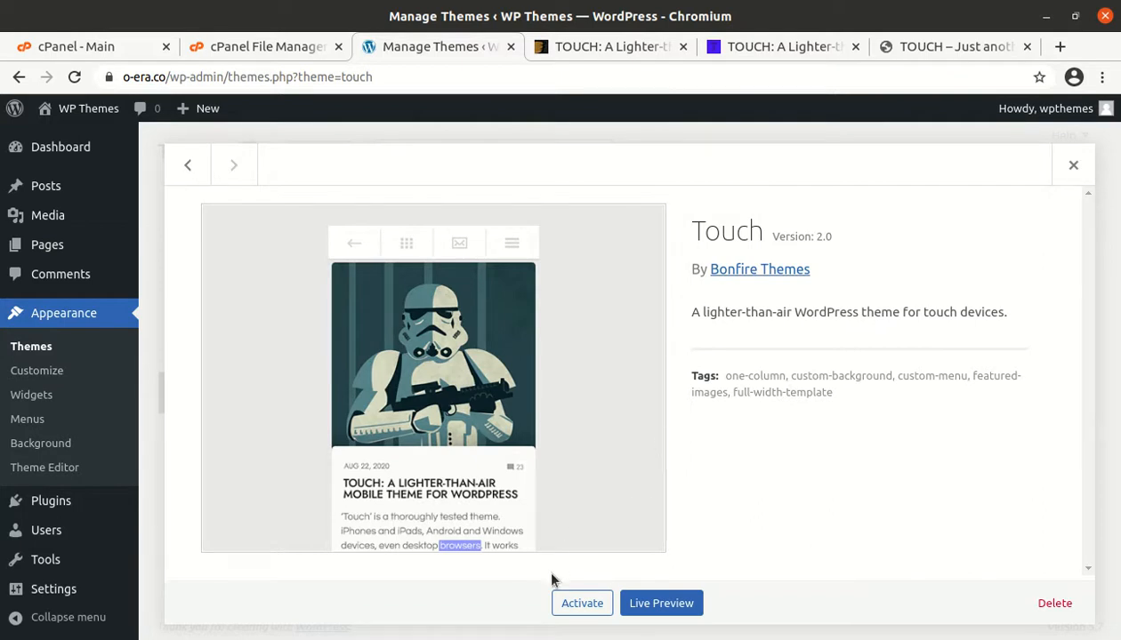
{"action": "left_click", "coordinate": [572, 608]}
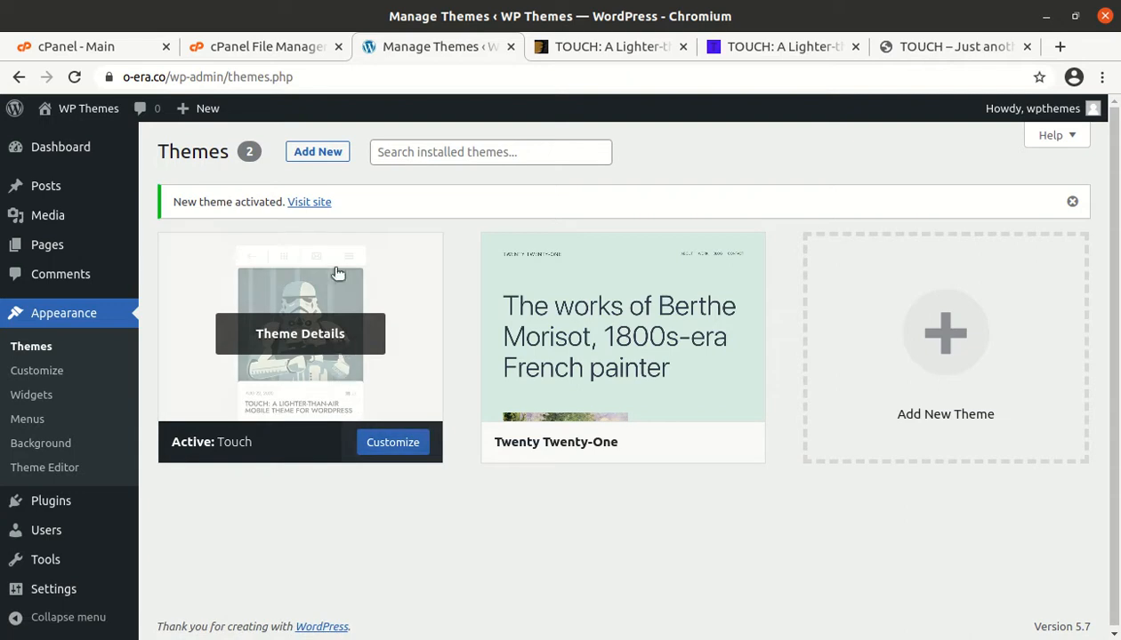
{"action": "left_click", "coordinate": [309, 203]}
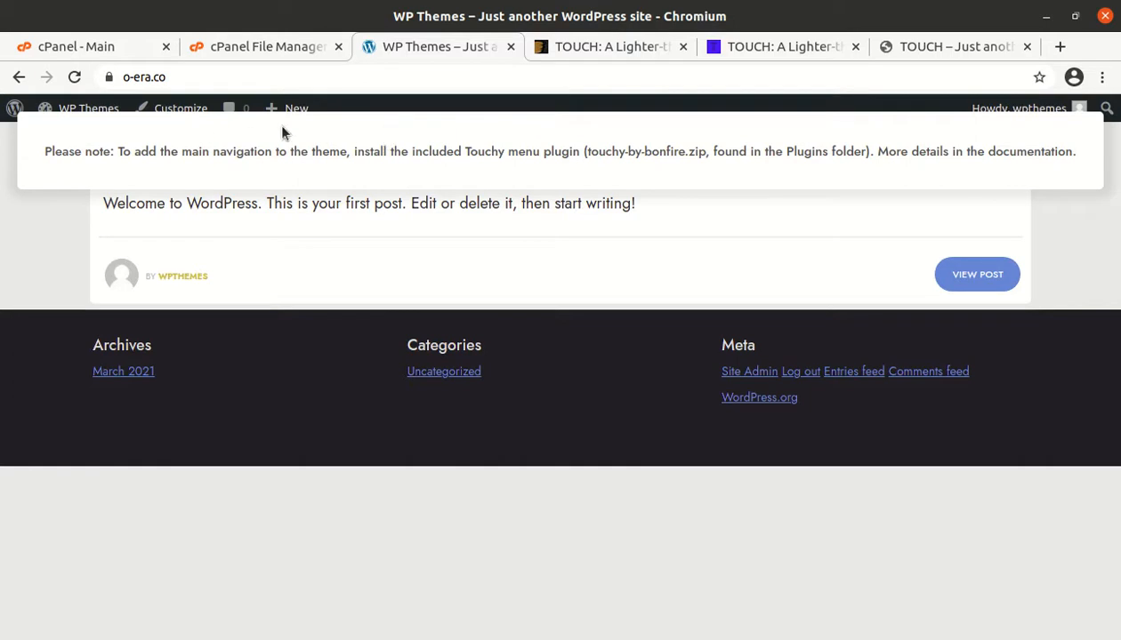
Return to the WordPress dashboard and open the upload form for adding a new plugin.
{"action": "left_click", "coordinate": [78, 110]}
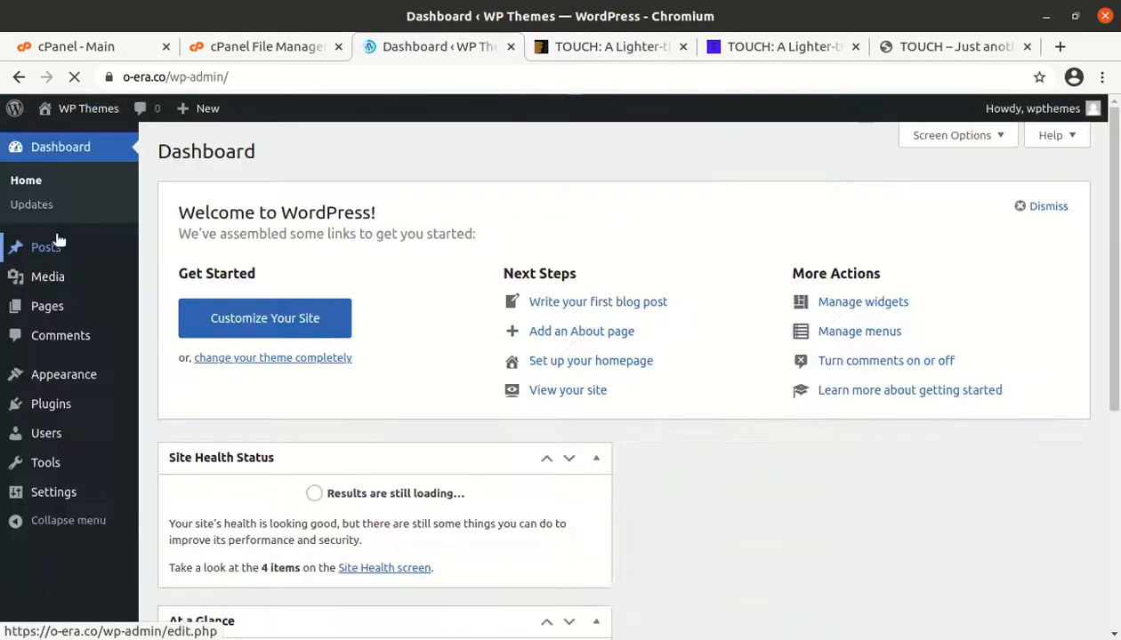
{"action": "mouse_move", "coordinate": [55, 402]}
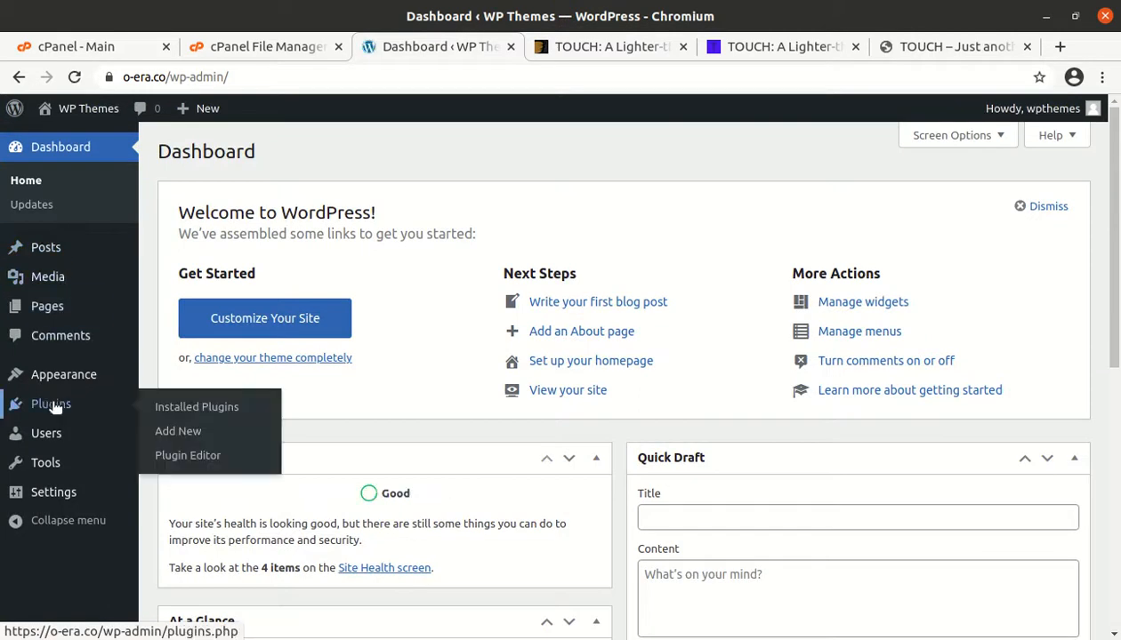
{"action": "left_click", "coordinate": [177, 432]}
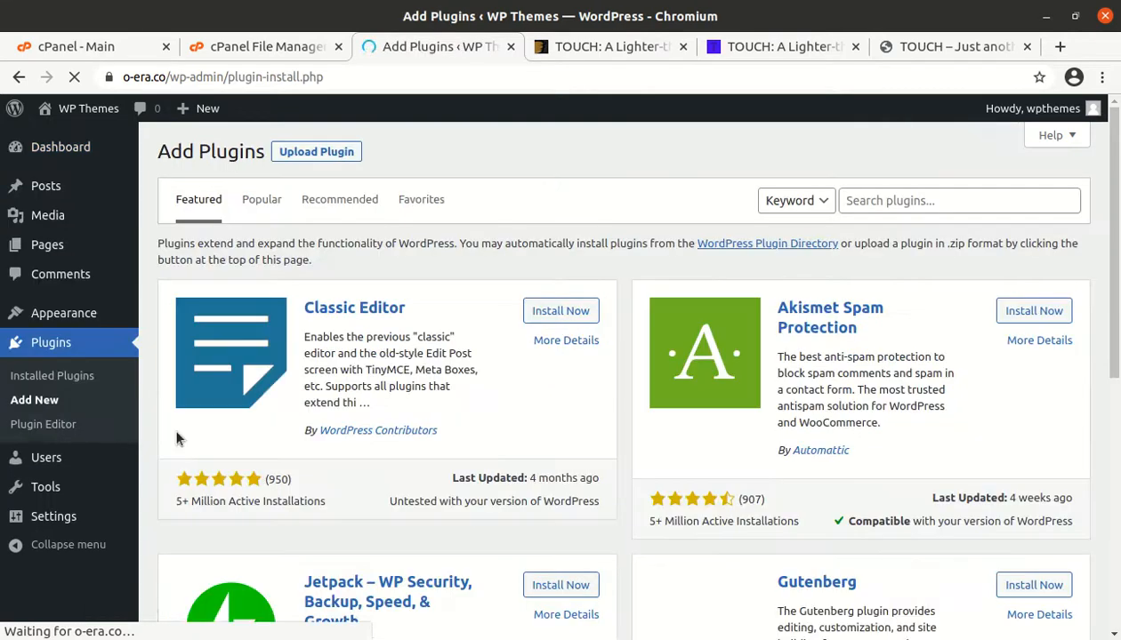
{"action": "left_click", "coordinate": [318, 153]}
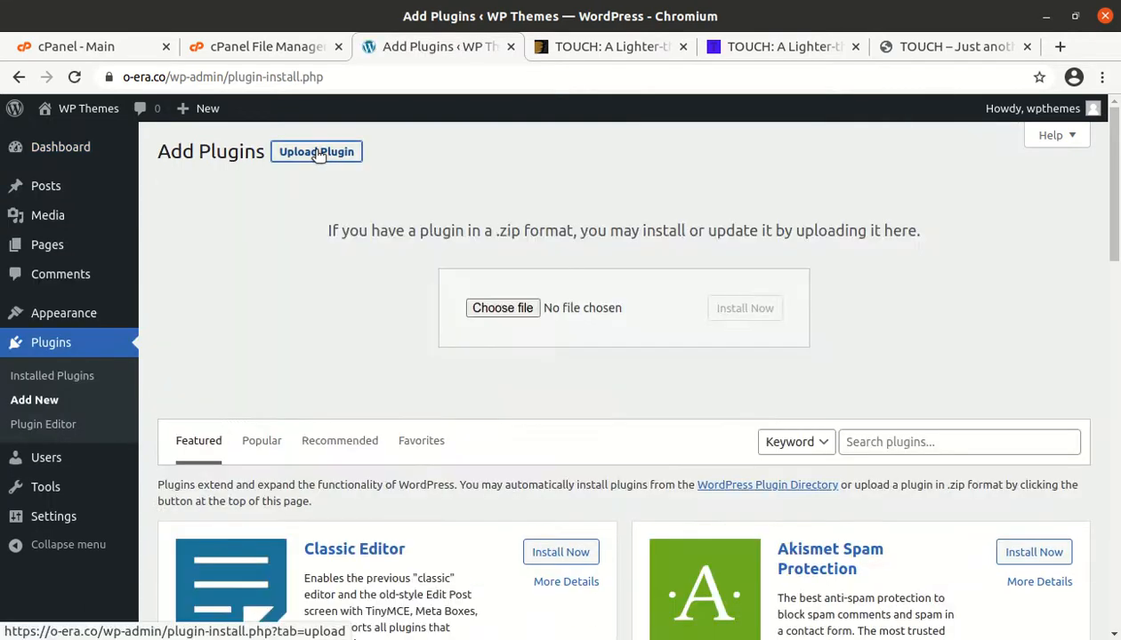
Upload touchy-by-bonfire.zip from the Plugins folder inside Touch by Bonfire, install the plugin and activate it.
{"action": "left_click", "coordinate": [491, 308]}
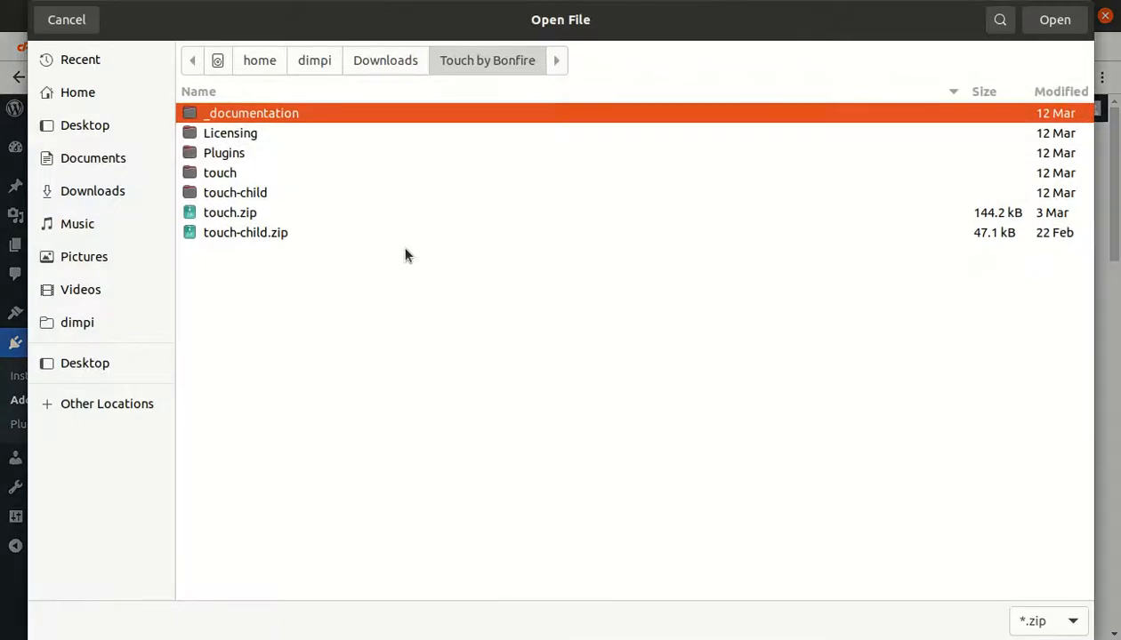
{"action": "double_click", "coordinate": [265, 154]}
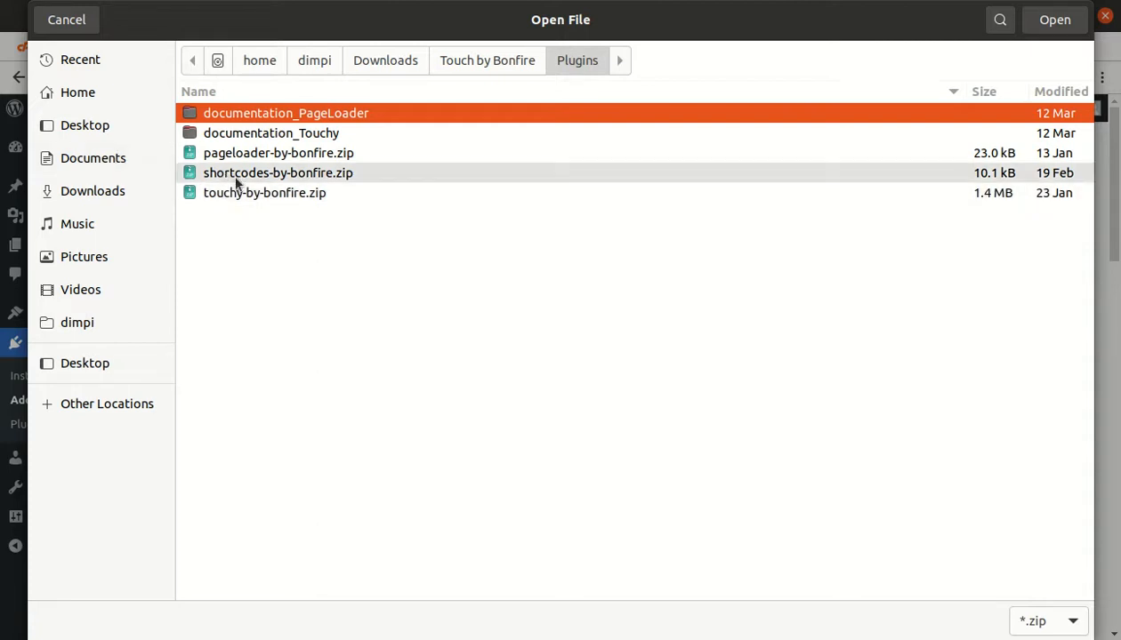
{"action": "left_click", "coordinate": [292, 131]}
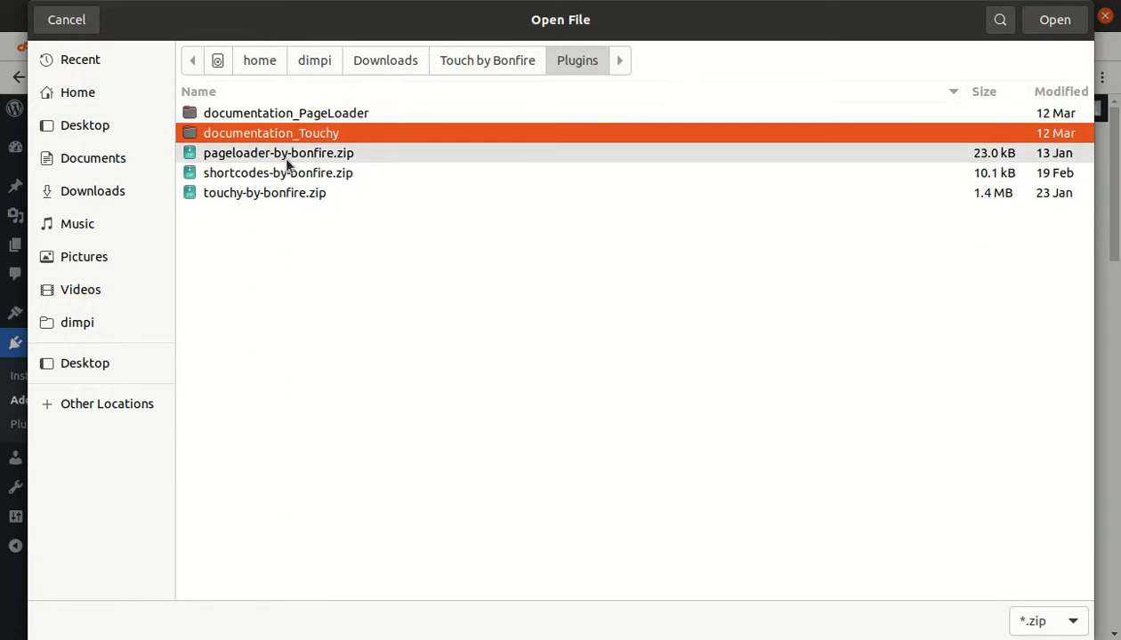
{"action": "left_click", "coordinate": [286, 154]}
{"action": "left_click", "coordinate": [283, 172]}
{"action": "left_click", "coordinate": [266, 194]}
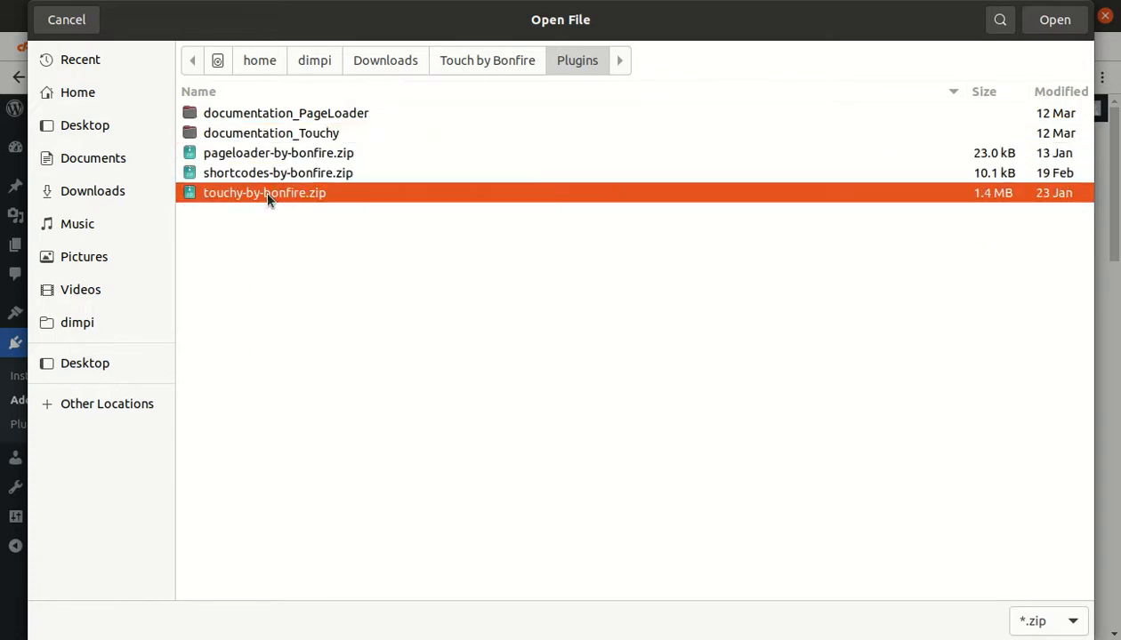
{"action": "left_click", "coordinate": [1058, 21]}
{"action": "left_click", "coordinate": [754, 309]}
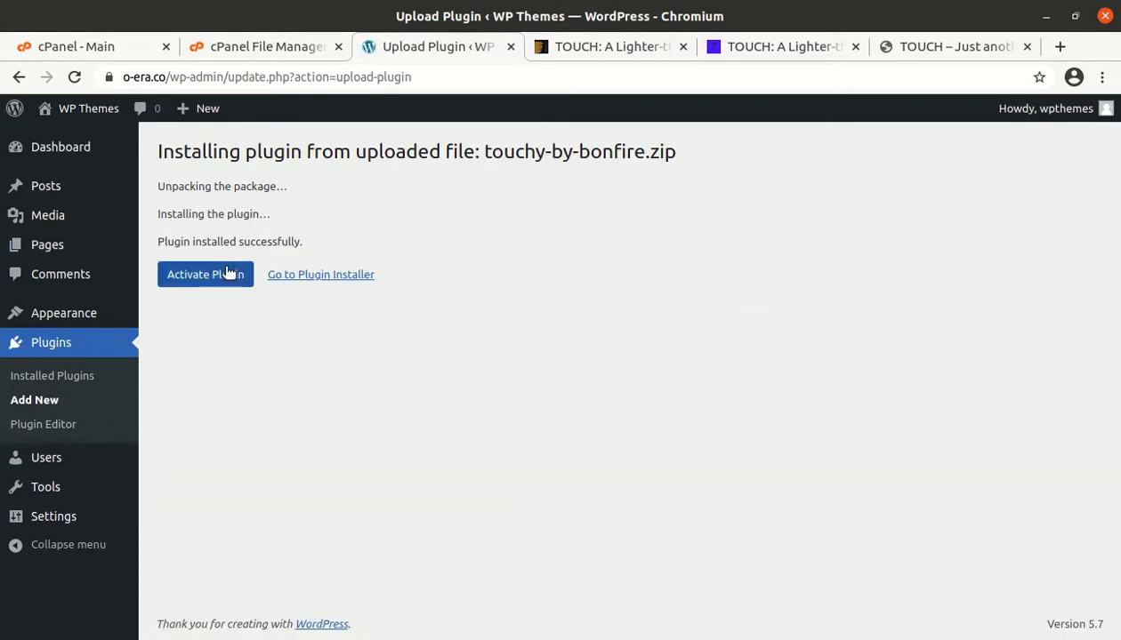
{"action": "left_click", "coordinate": [201, 286]}
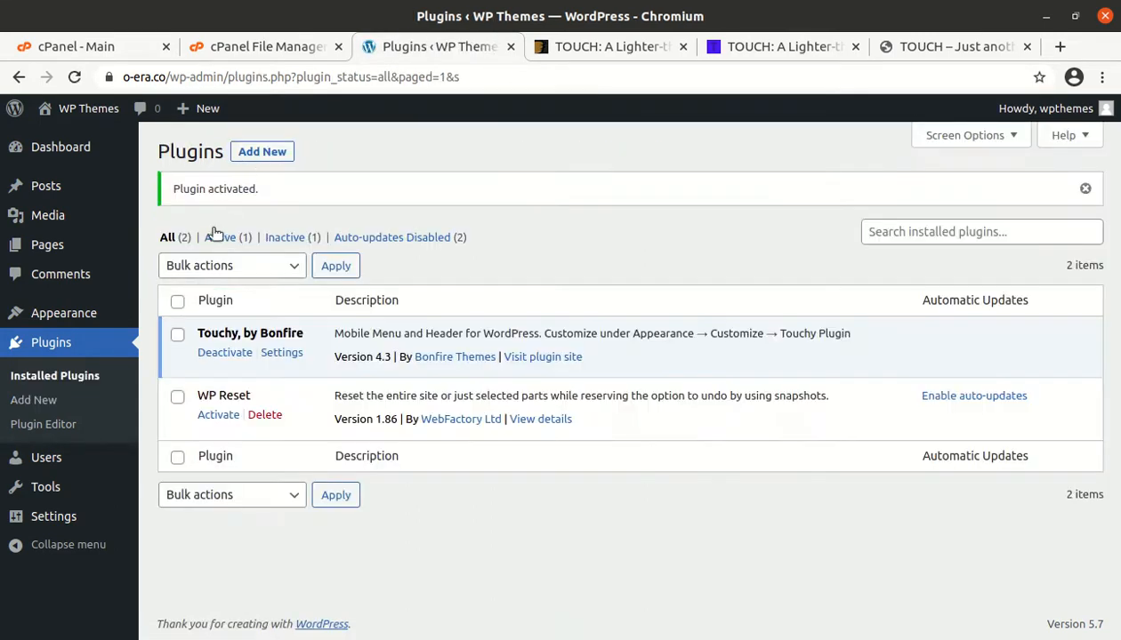
Visit the site's front page and try the menu, e-mail and search items of the Touchy navigation bar, declining to open an external application.
{"action": "mouse_move", "coordinate": [82, 118]}
{"action": "left_click", "coordinate": [73, 145]}
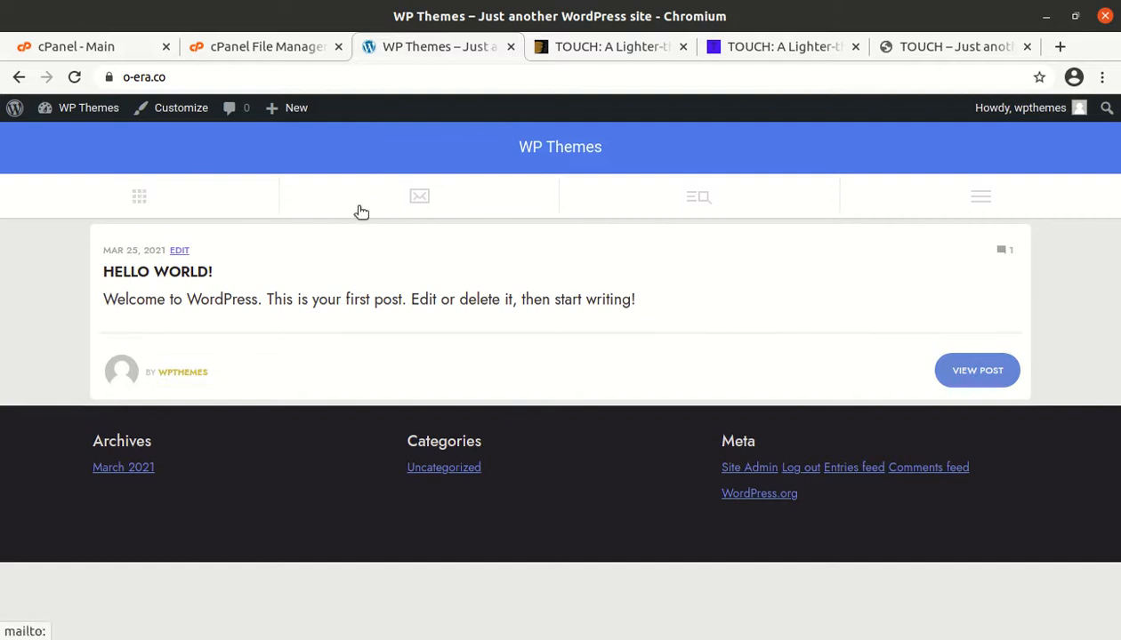
{"action": "left_click", "coordinate": [970, 203]}
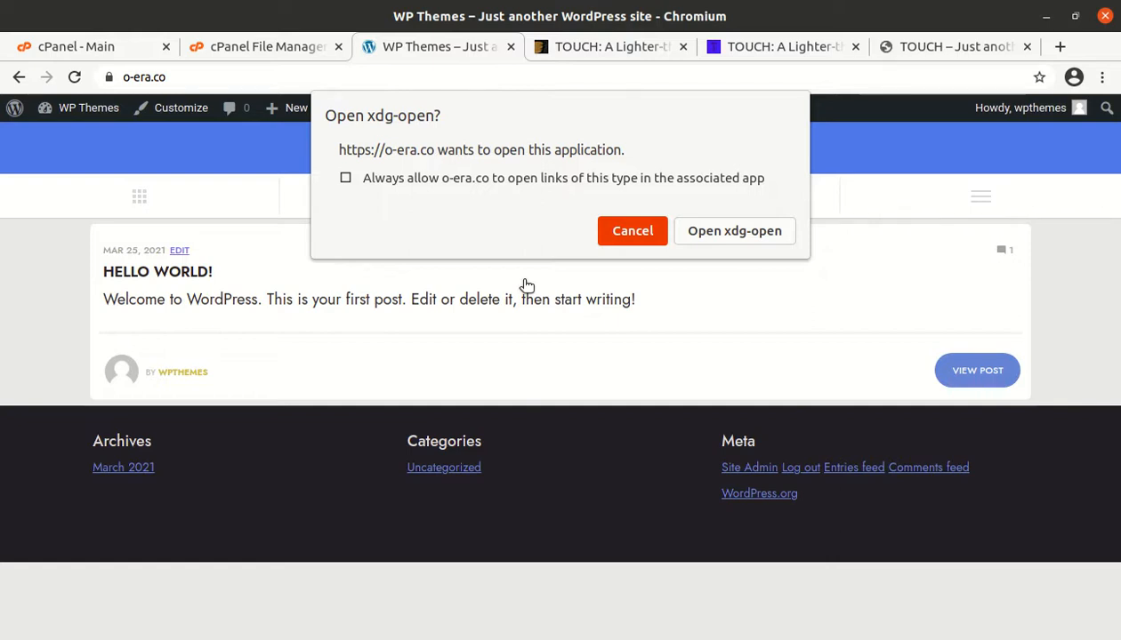
{"action": "left_click", "coordinate": [617, 232]}
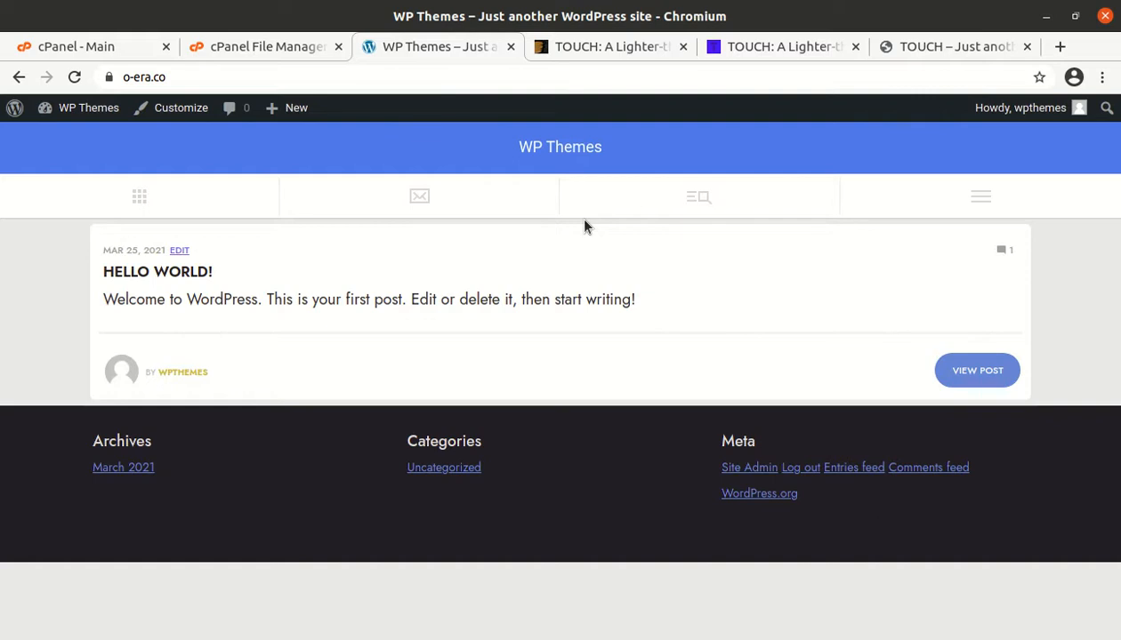
{"action": "left_click", "coordinate": [695, 201]}
{"action": "left_click", "coordinate": [664, 279]}
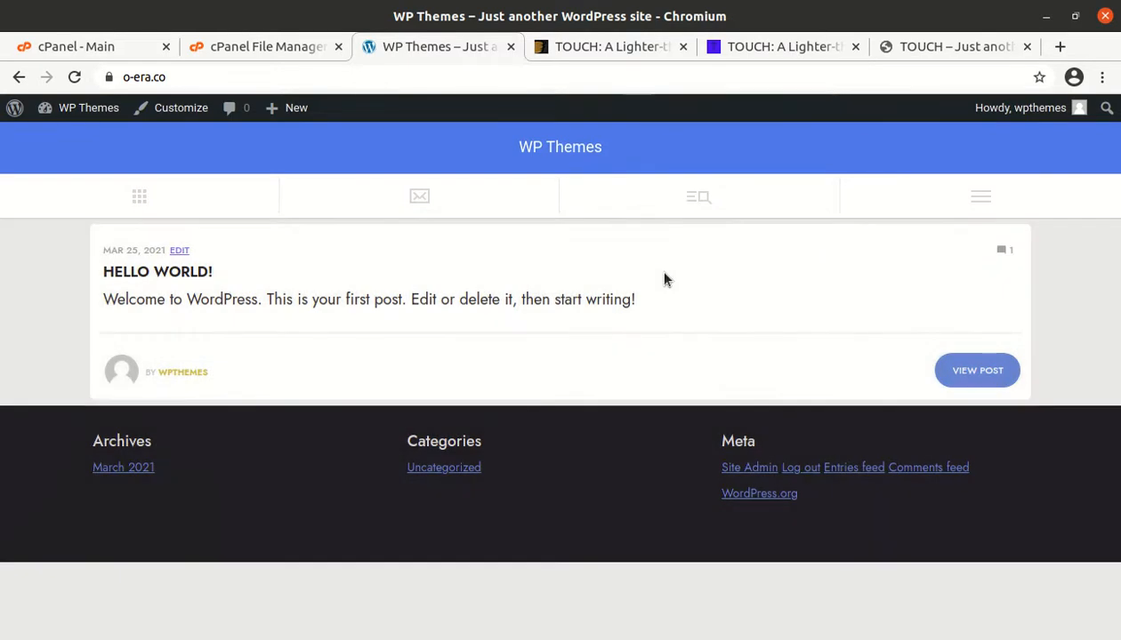